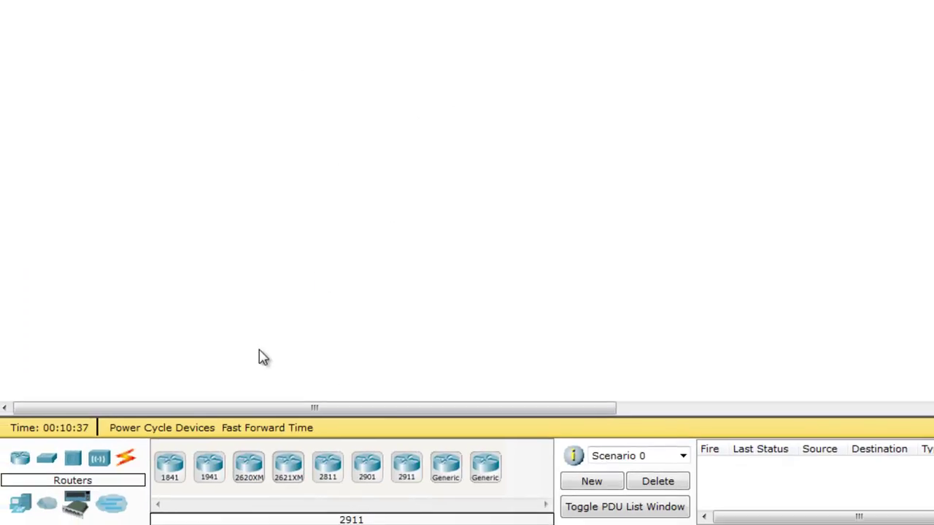
Place a 2811 router (Router0) at the upper right of the workspace.
{"action": "left_click", "coordinate": [305, 431]}
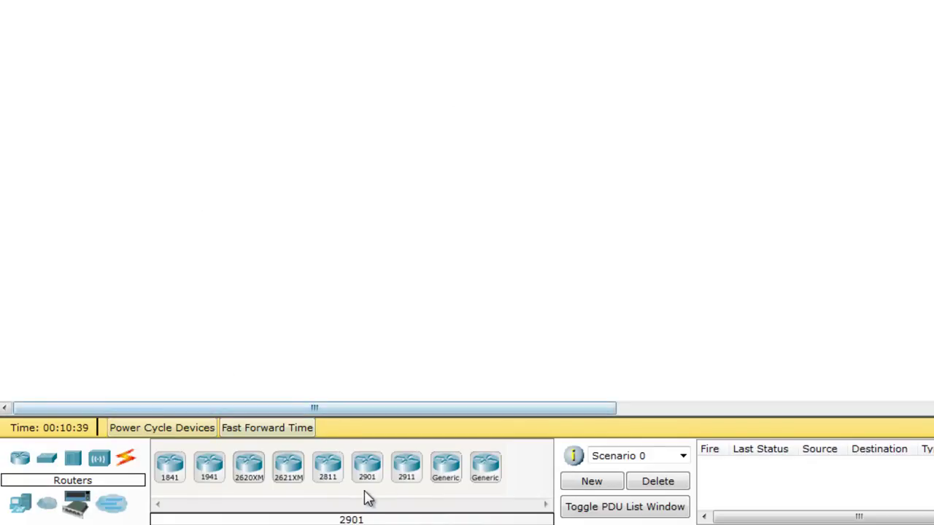
{"action": "left_click", "coordinate": [321, 474]}
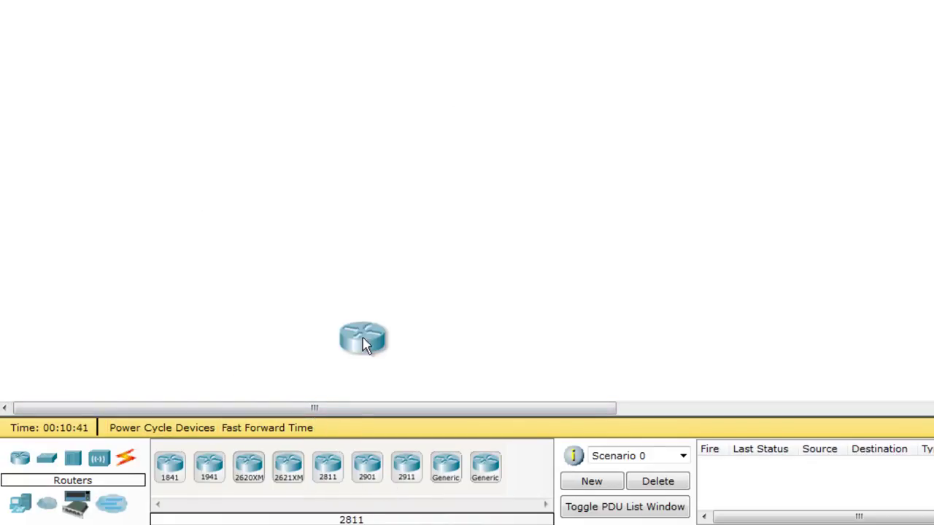
{"action": "left_click", "coordinate": [401, 265]}
{"action": "left_click_drag", "start_coordinate": [416, 274], "coordinate": [670, 92]}
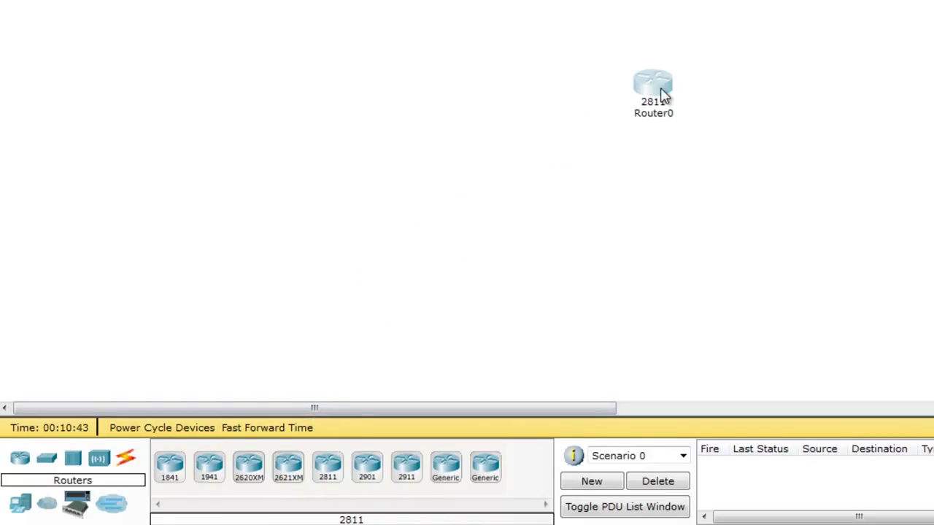
Add a 2950-24 switch and a PC, with Switch0 between PC0 and the router.
{"action": "left_click", "coordinate": [46, 461]}
{"action": "left_click_drag", "start_coordinate": [170, 473], "coordinate": [435, 138]}
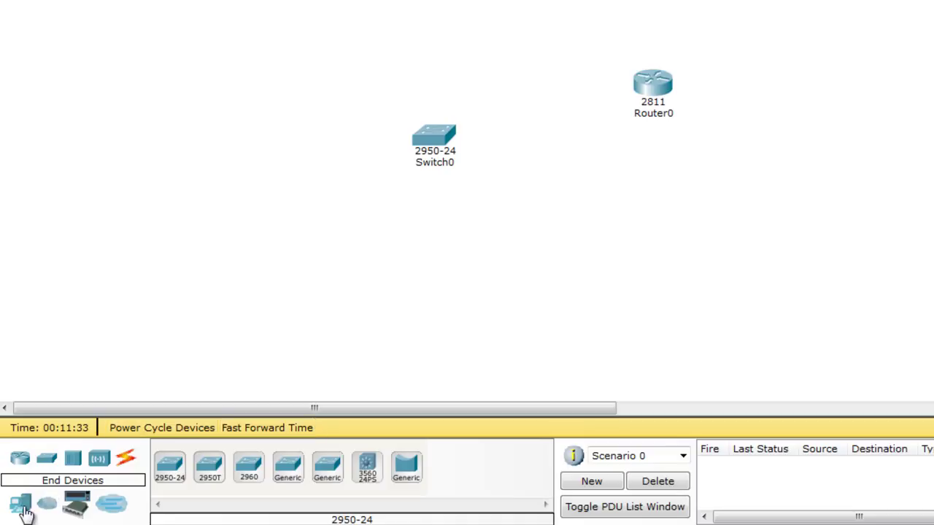
{"action": "left_click", "coordinate": [17, 506]}
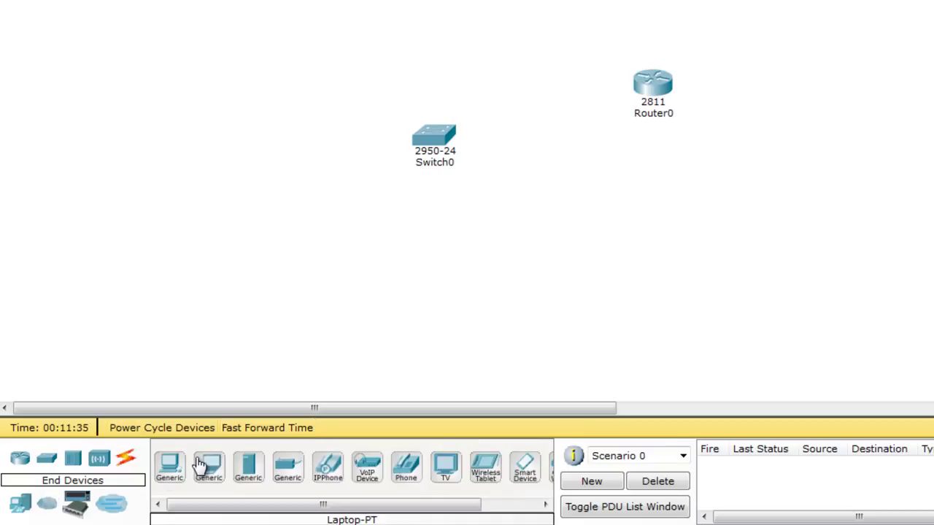
{"action": "left_click_drag", "start_coordinate": [171, 467], "coordinate": [252, 134]}
{"action": "left_click_drag", "start_coordinate": [450, 143], "coordinate": [503, 103]}
Link PC0 FastEthernet0 to Switch0 FastEthernet0/1 with a copper straight-through cable.
{"action": "left_click", "coordinate": [125, 458]}
{"action": "left_click", "coordinate": [248, 467]}
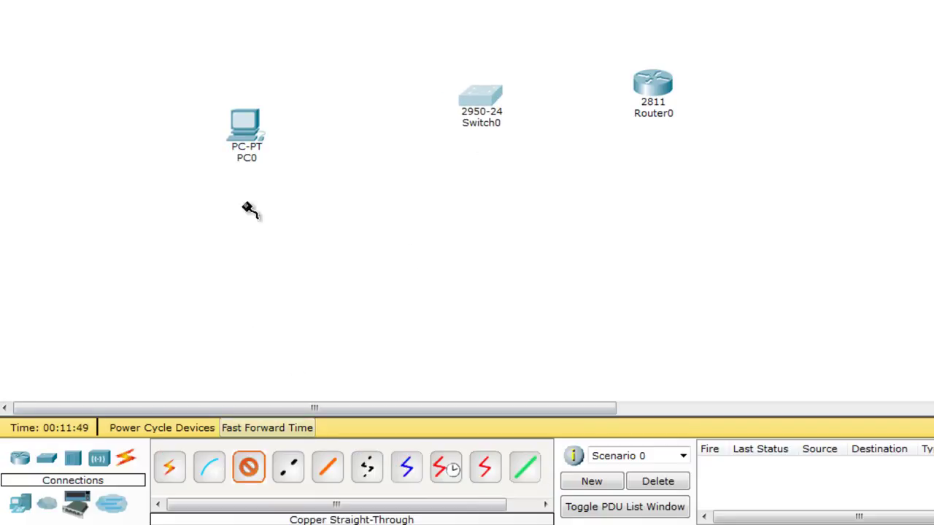
{"action": "left_click", "coordinate": [256, 129]}
{"action": "left_click", "coordinate": [295, 150]}
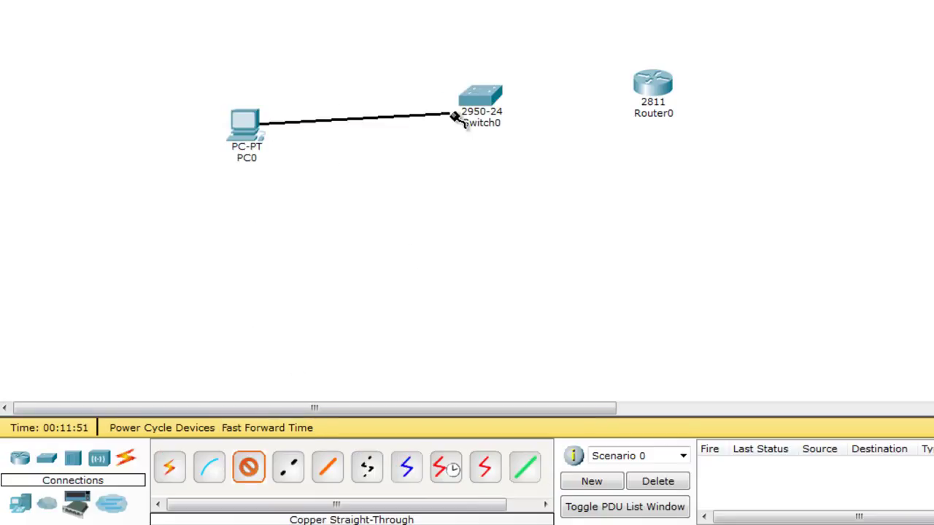
{"action": "left_click", "coordinate": [476, 101]}
{"action": "left_click", "coordinate": [487, 104]}
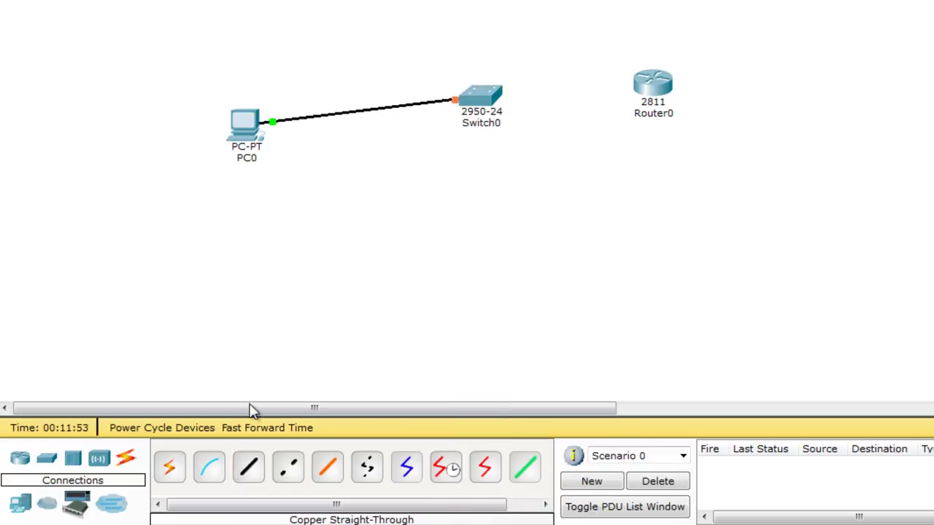
Link Switch0 FastEthernet0/2 to a Router0 port with a copper straight-through cable.
{"action": "left_click", "coordinate": [248, 467]}
{"action": "left_click", "coordinate": [476, 102]}
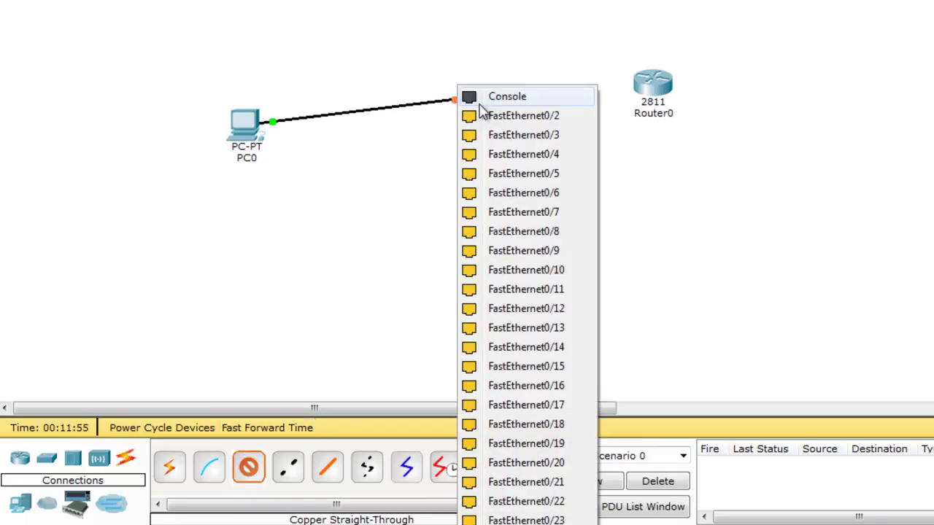
{"action": "left_click", "coordinate": [550, 115]}
{"action": "left_click", "coordinate": [644, 82]}
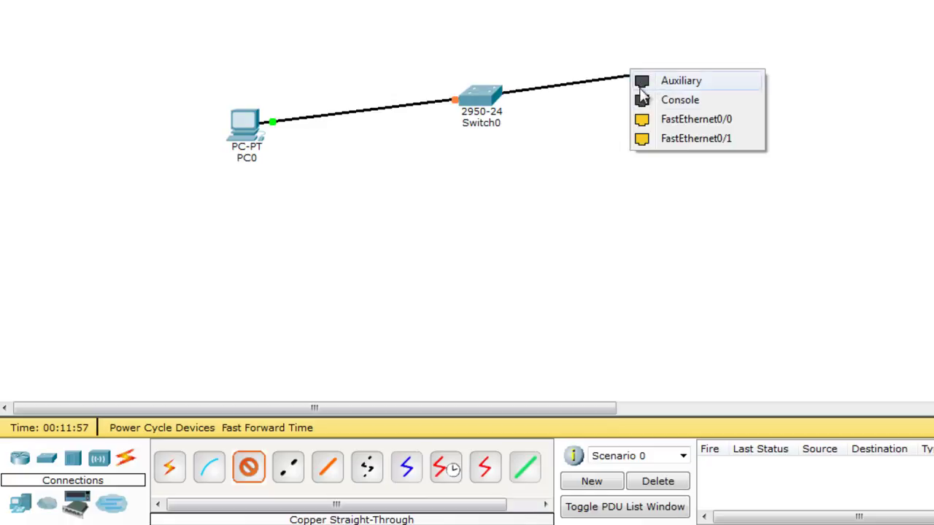
{"action": "left_click", "coordinate": [724, 119]}
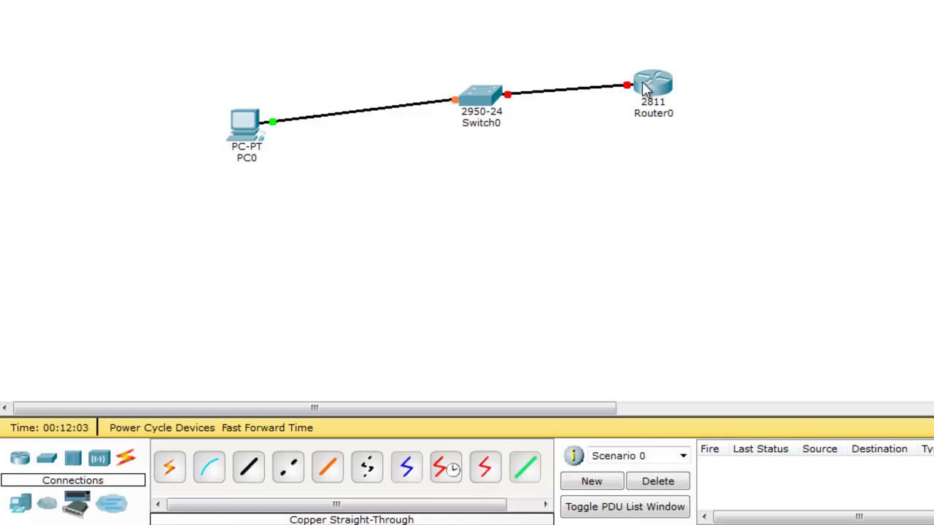
{"action": "left_click_drag", "start_coordinate": [642, 87], "coordinate": [649, 82]}
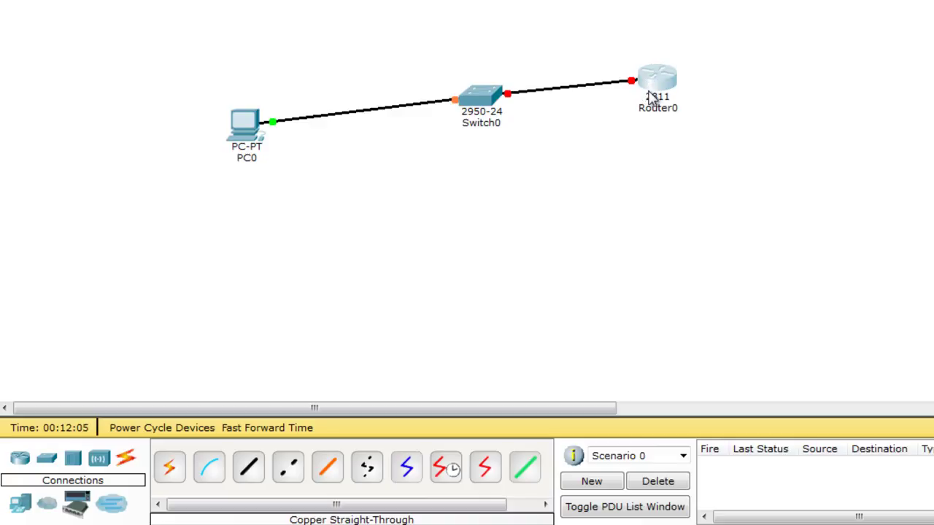
{"action": "left_click", "coordinate": [655, 84]}
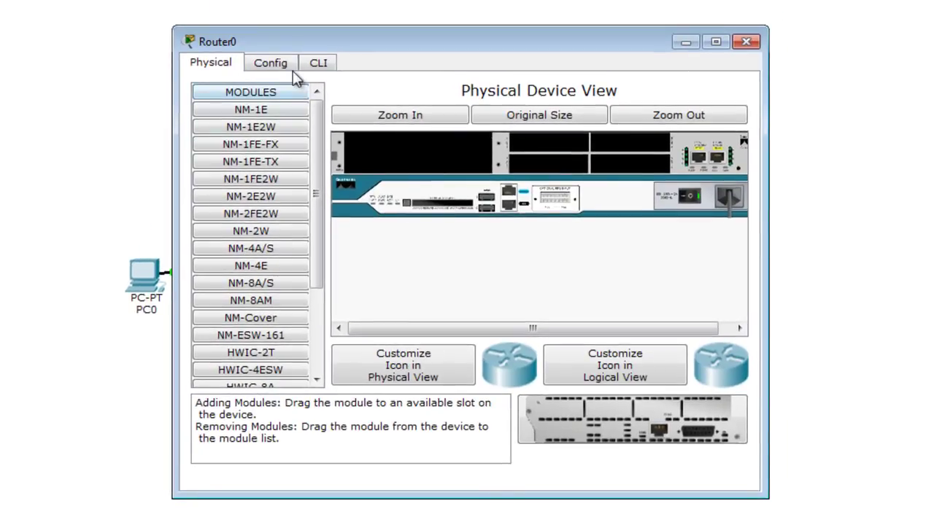
In the router CLI, decline the setup dialog and enter global configuration mode.
{"action": "left_click", "coordinate": [319, 65]}
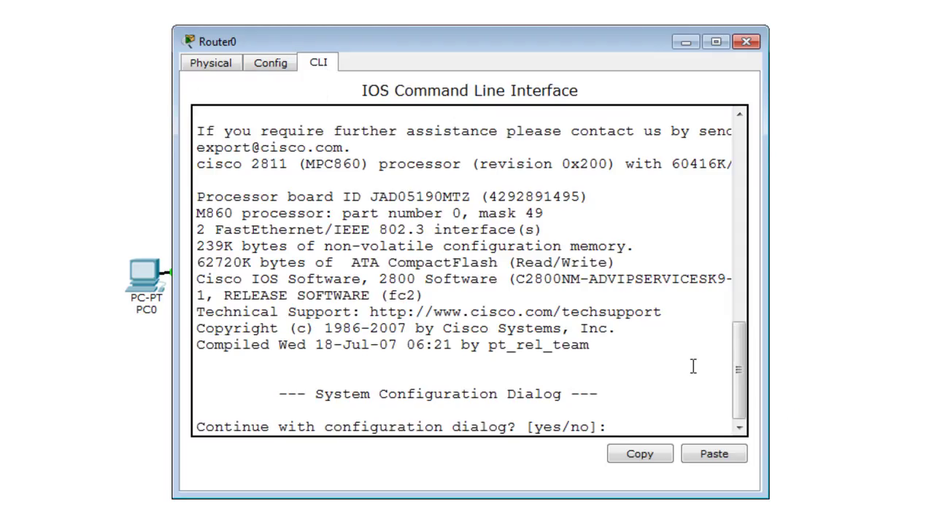
{"action": "type", "text": "no"}
{"action": "key", "text": "Return"}
{"action": "key", "text": "Return"}
{"action": "type", "text": "enable"}
{"action": "key", "text": "Return"}
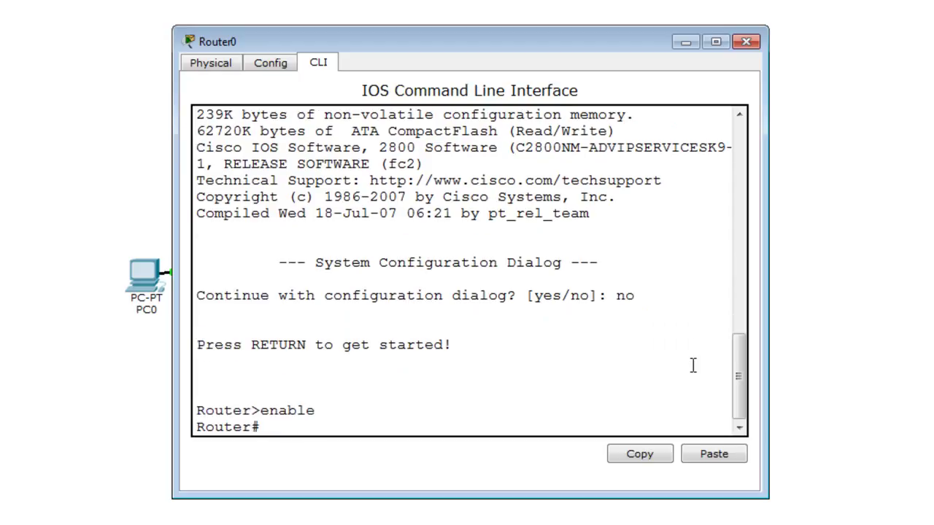
{"action": "type", "text": "conf t"}
{"action": "key", "text": "Return"}
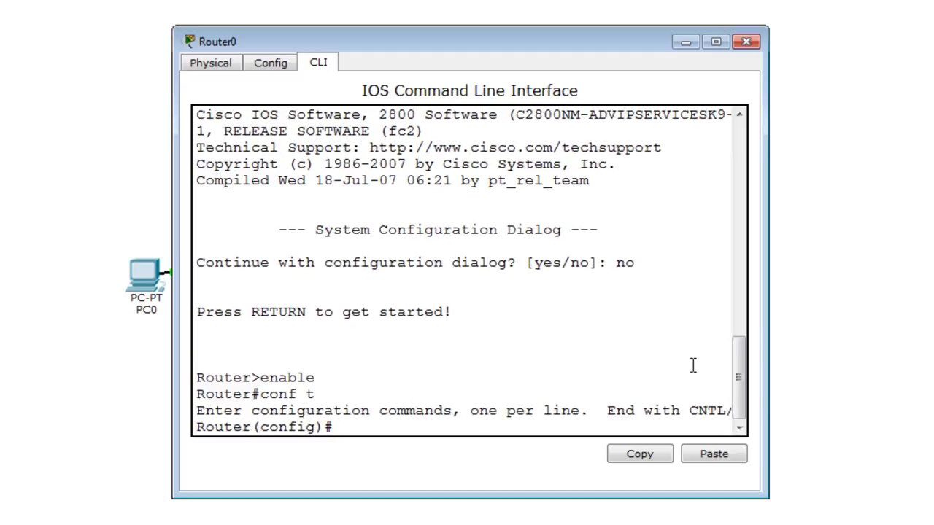
Set the hostname to MYROUTER and begin the ENABLE SECRET command.
{"action": "type", "text": "hos"}
{"action": "key", "text": "Tab"}
{"action": "type", "text": "MYROUTER"}
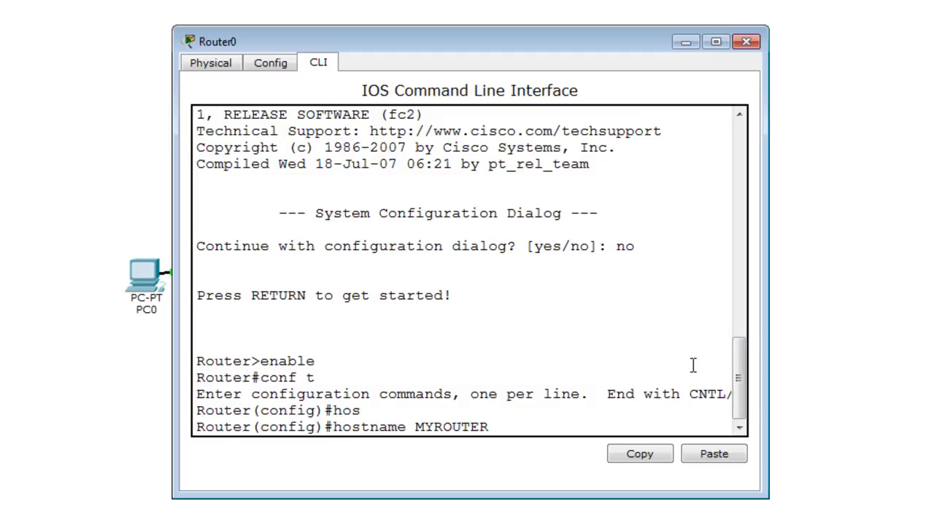
{"action": "key", "text": "Return"}
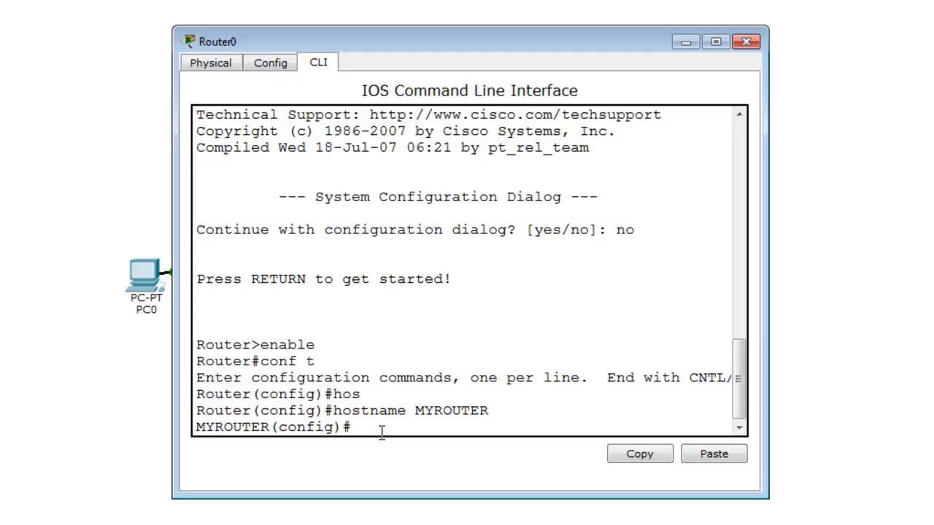
{"action": "type", "text": "ENABLE SECRET"}
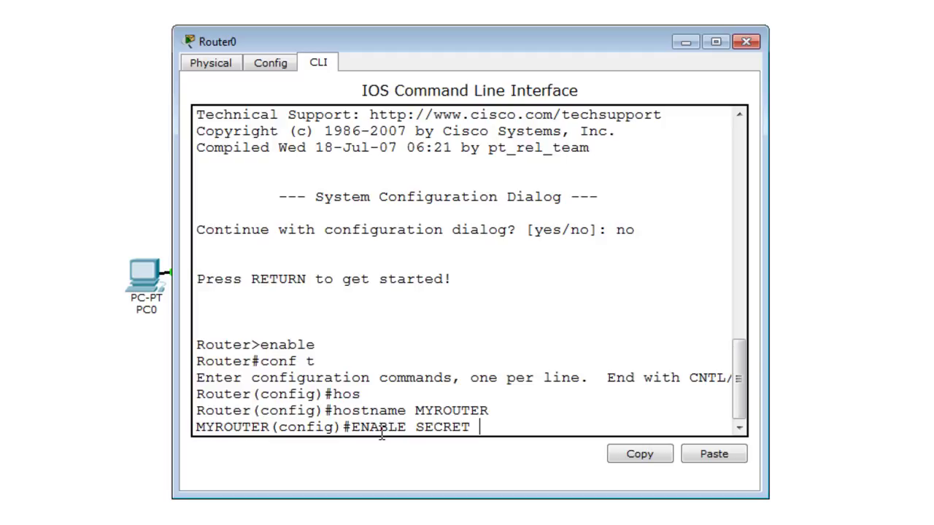
Complete the enable secret command with the password and minimize the router window.
{"action": "type", "text": "cisco"}
{"action": "key", "text": "Return"}
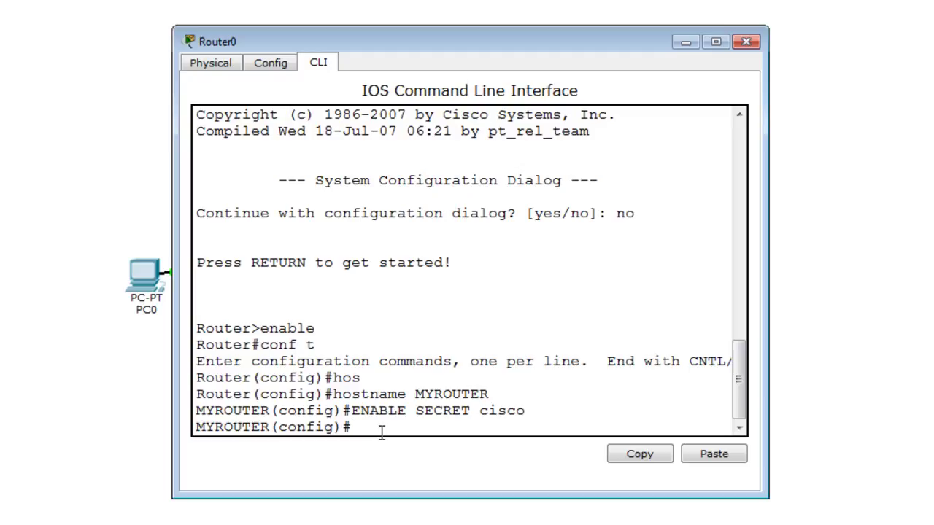
{"action": "left_click", "coordinate": [682, 43]}
Give interface fa 0/0 IP 192.168.1.1 with mask 255.255.255.0, fixing the mask typo.
{"action": "mouse_move", "coordinate": [848, 252]}
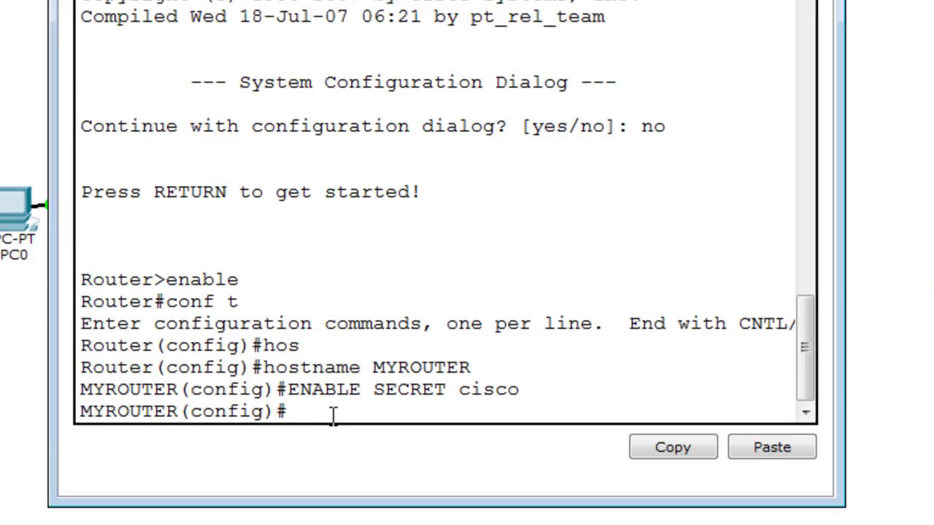
{"action": "type", "text": "interface"}
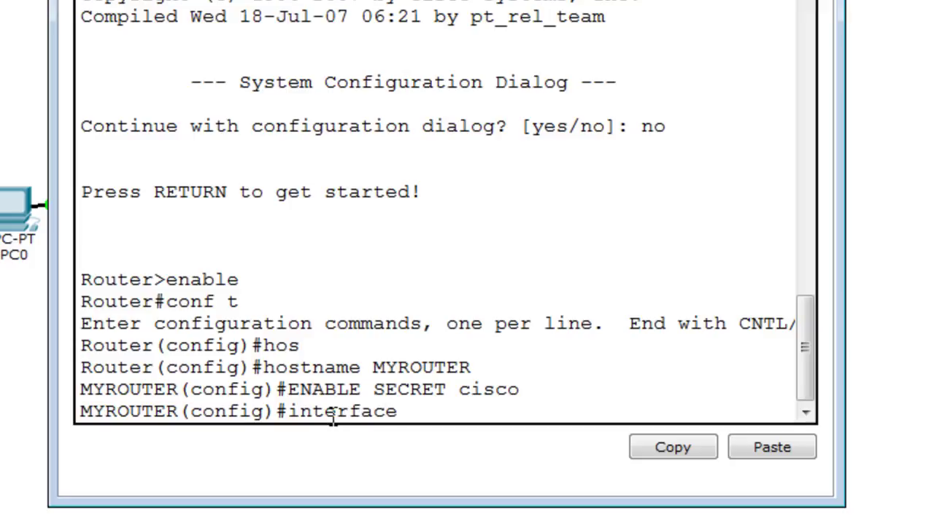
{"action": "type", "text": " fa 0/0"}
{"action": "key", "text": "Return"}
{"action": "type", "text": "ip add"}
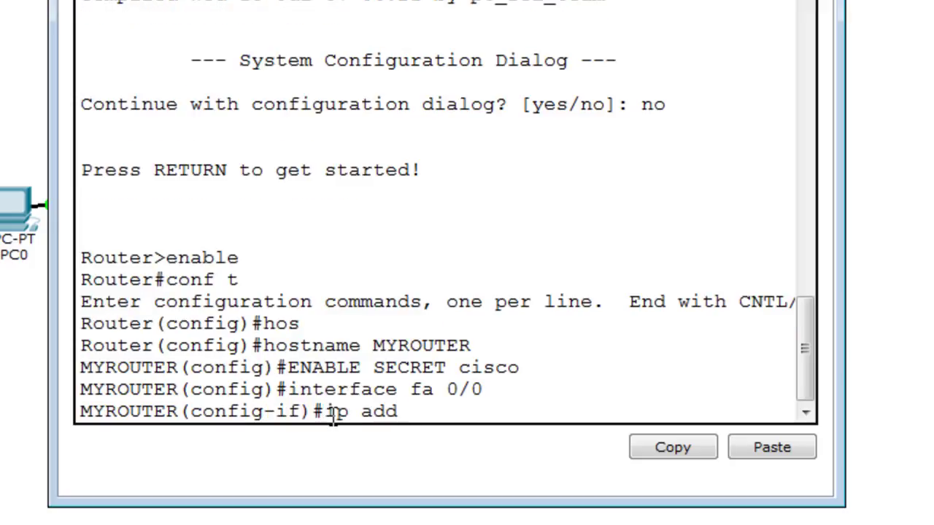
{"action": "type", "text": "ress 192.168."}
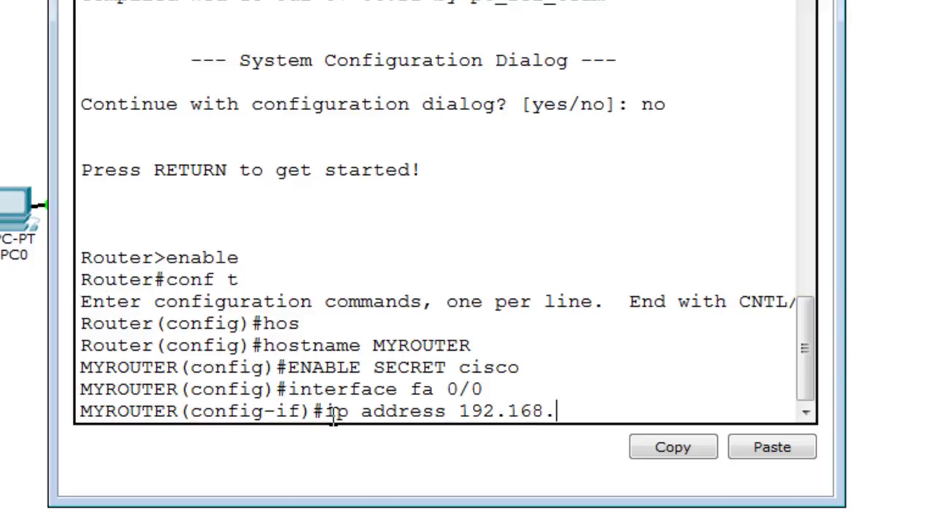
{"action": "type", "text": "1.1 255.255.255.0"}
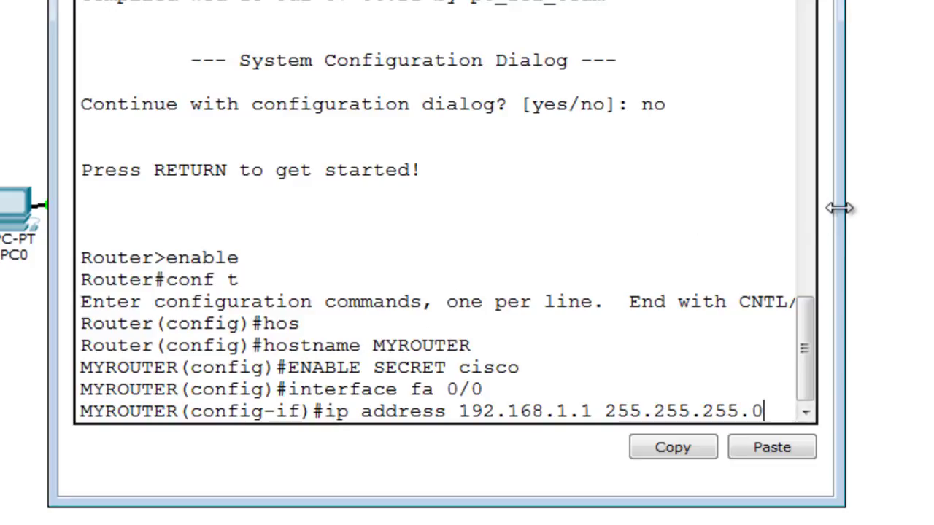
{"action": "left_click_drag", "start_coordinate": [840, 206], "coordinate": [928, 228]}
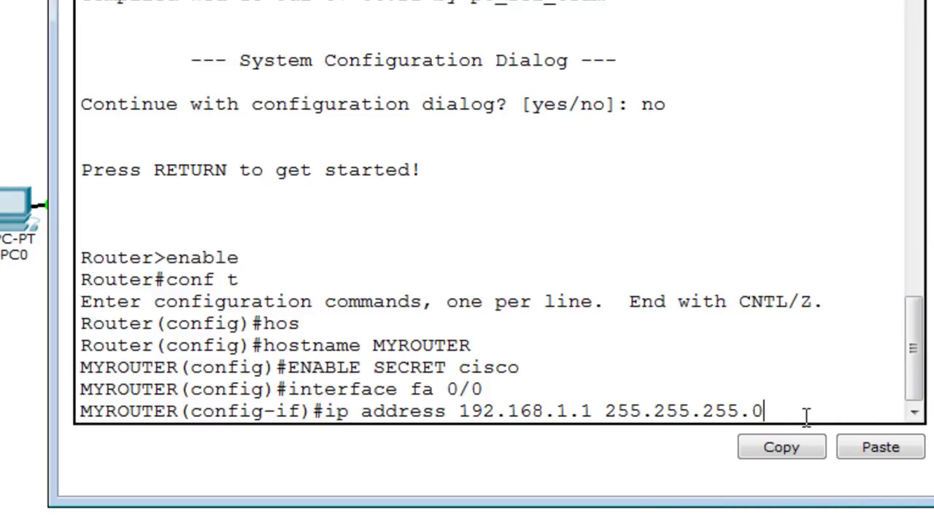
{"action": "key", "text": "Return"}
Run no shutdown on FastEthernet0/0 and type exit at a fresh prompt.
{"action": "type", "text": "n"}
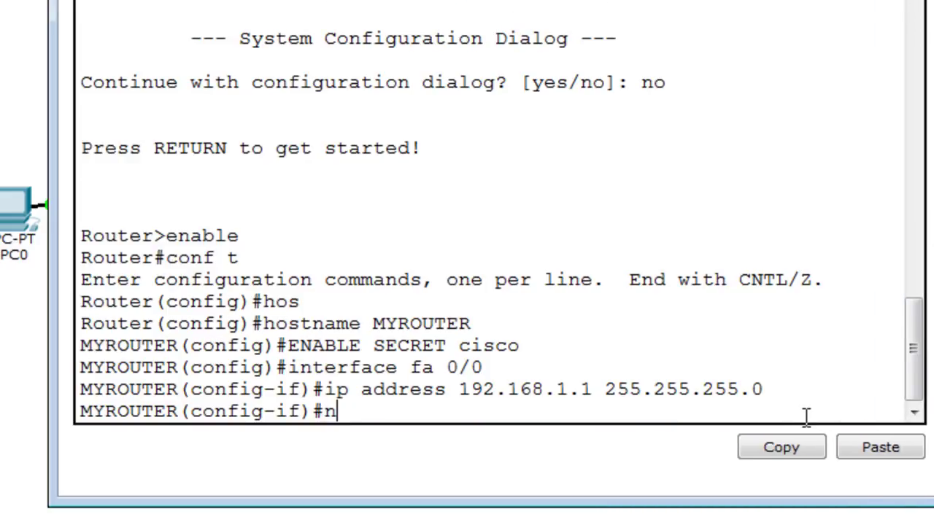
{"action": "type", "text": "o shutdow"}
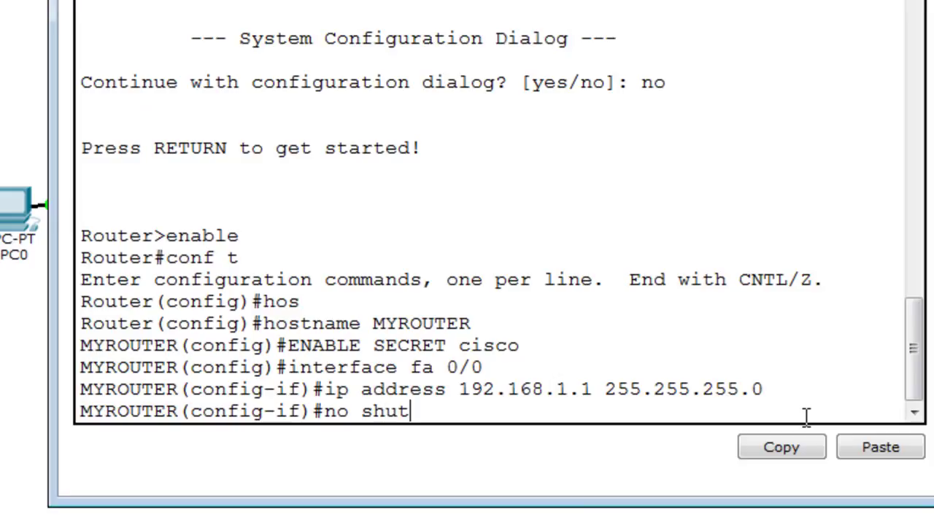
{"action": "type", "text": "n"}
{"action": "key", "text": "Return"}
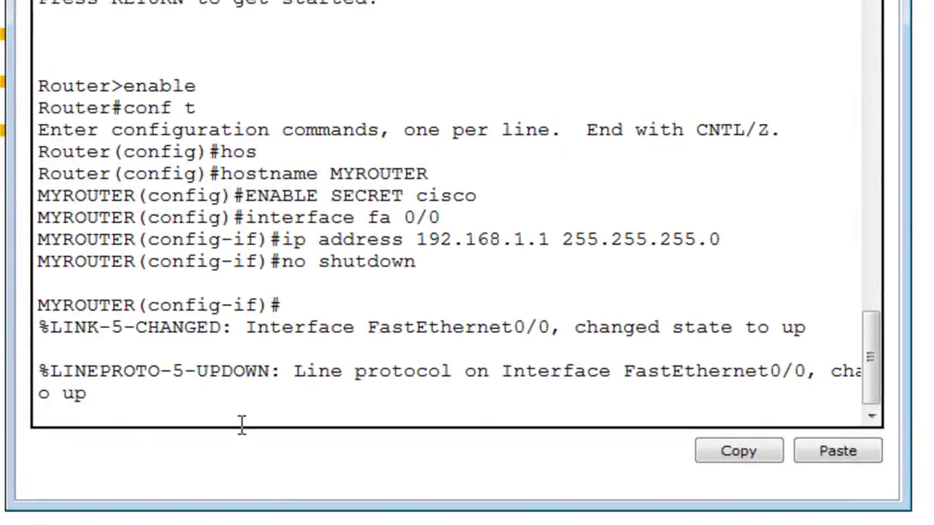
{"action": "key", "text": "Return"}
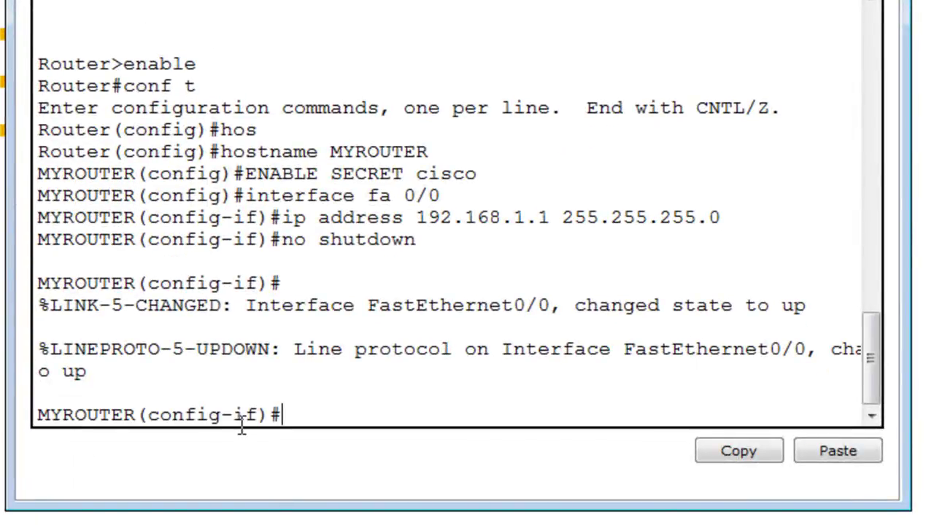
{"action": "type", "text": "exit"}
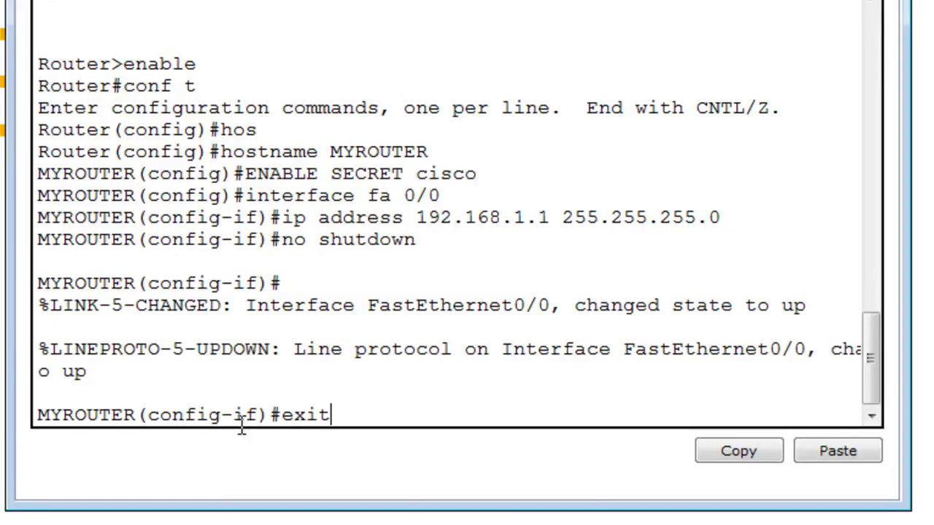
Exit interface configuration, enter line vty 0 4, and start typing login.
{"action": "key", "text": "Return"}
{"action": "type", "text": "line "}
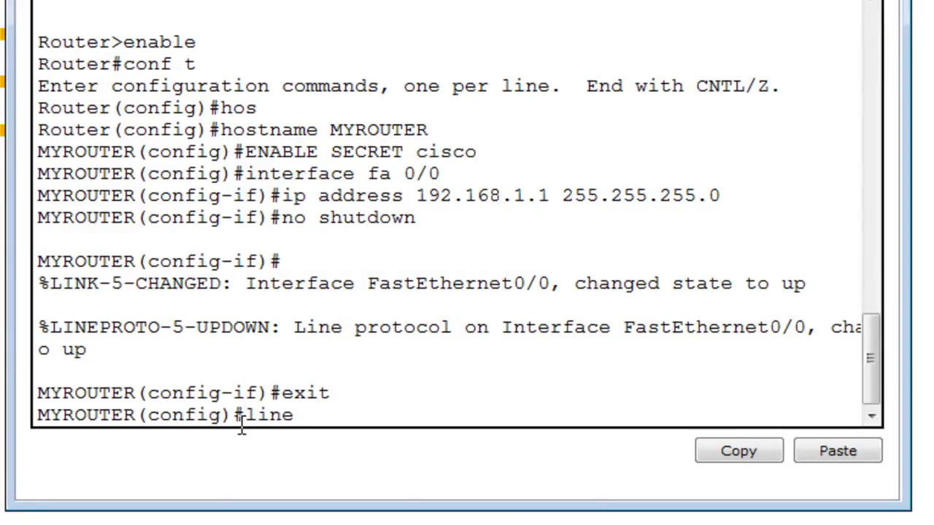
{"action": "type", "text": "vty 0 4"}
{"action": "key", "text": "Return"}
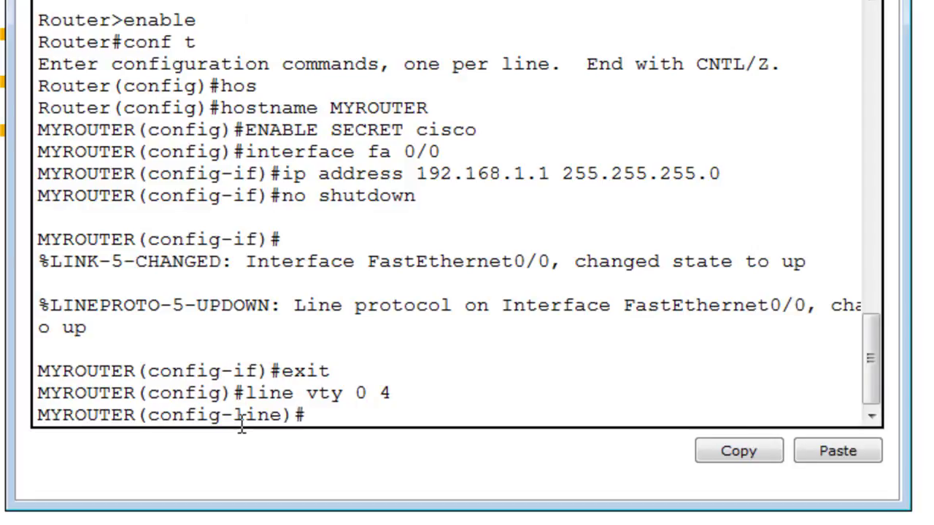
{"action": "type", "text": "logi"}
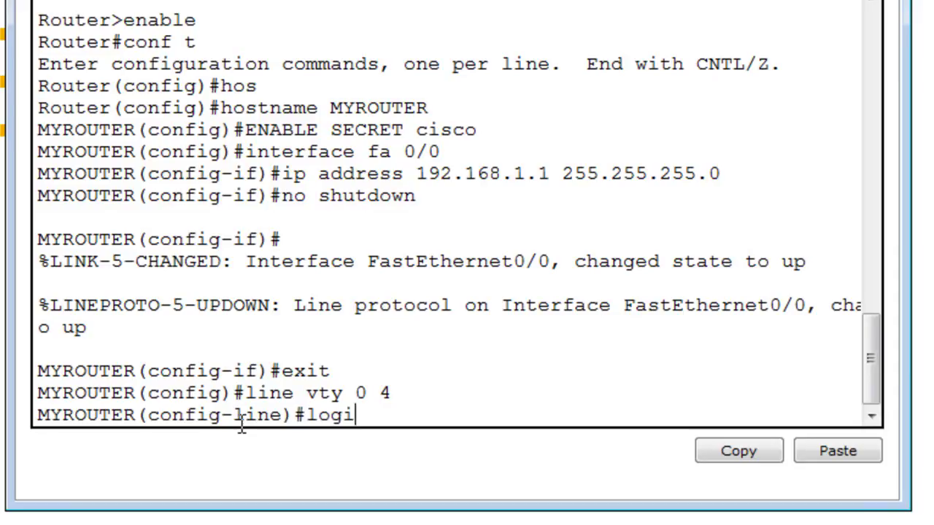
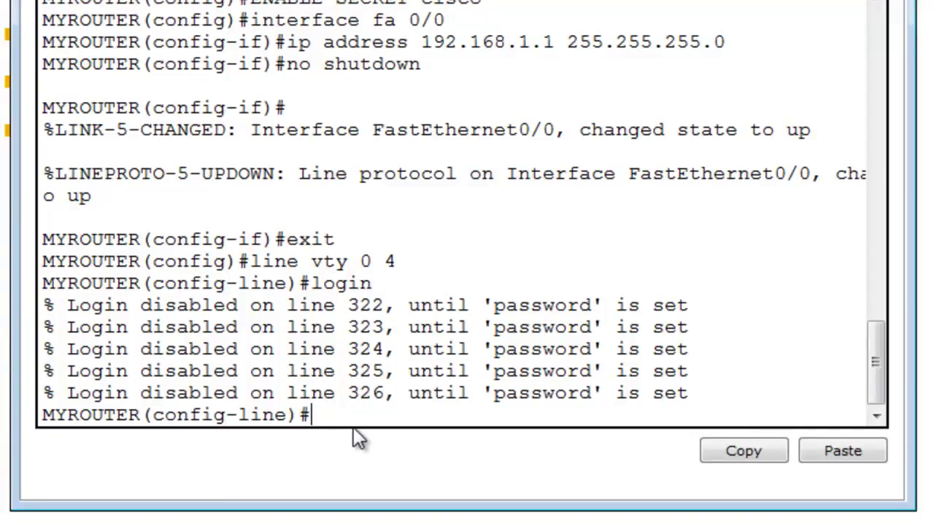
Set a login password on the router's vty lines 0–4.
{"action": "type", "text": "pass"}
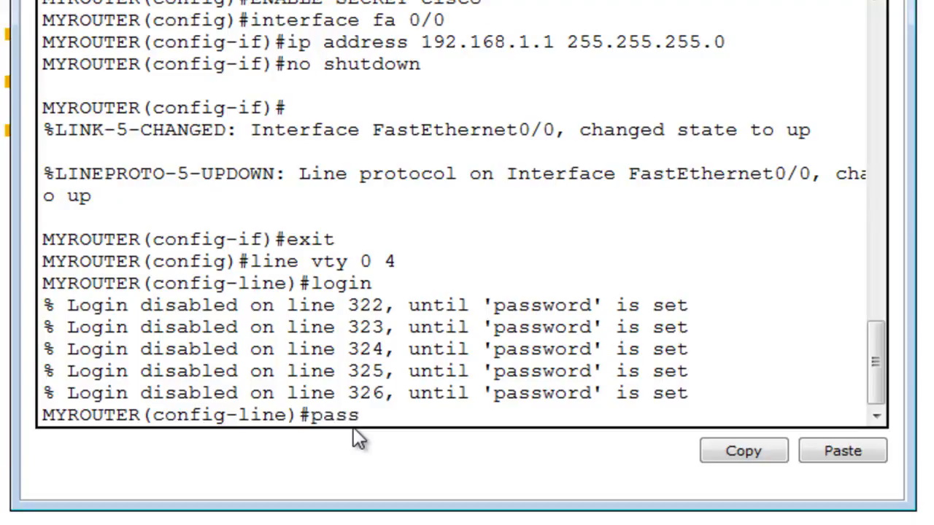
{"action": "type", "text": "word "}
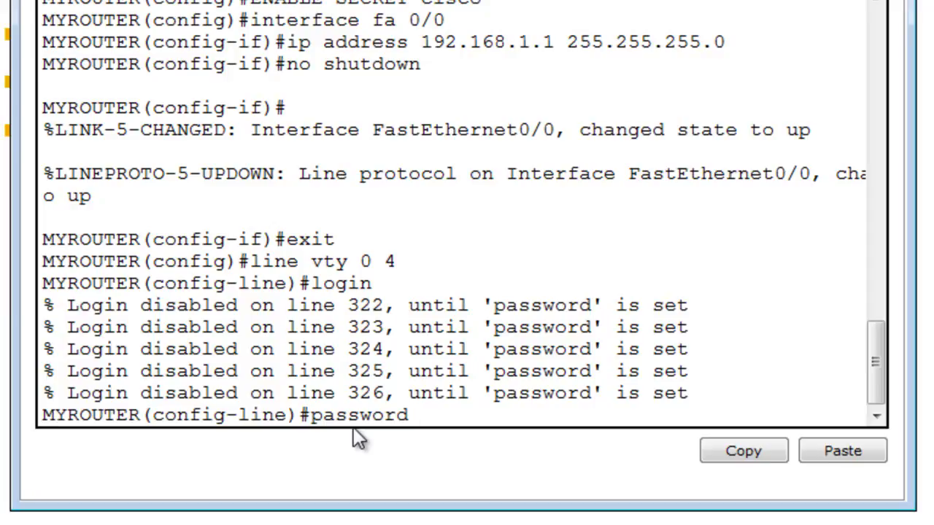
{"action": "type", "text": "cisco"}
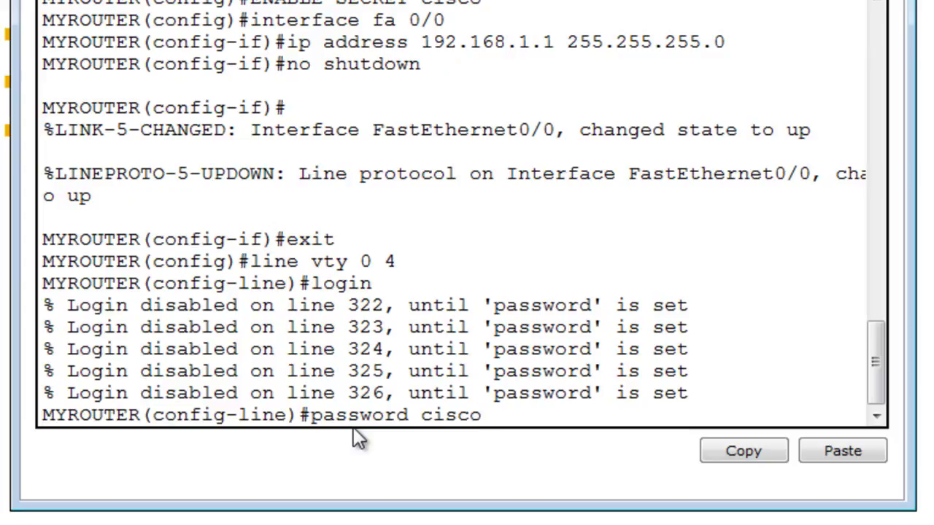
{"action": "type", "text": "123"}
{"action": "key", "text": "Return"}
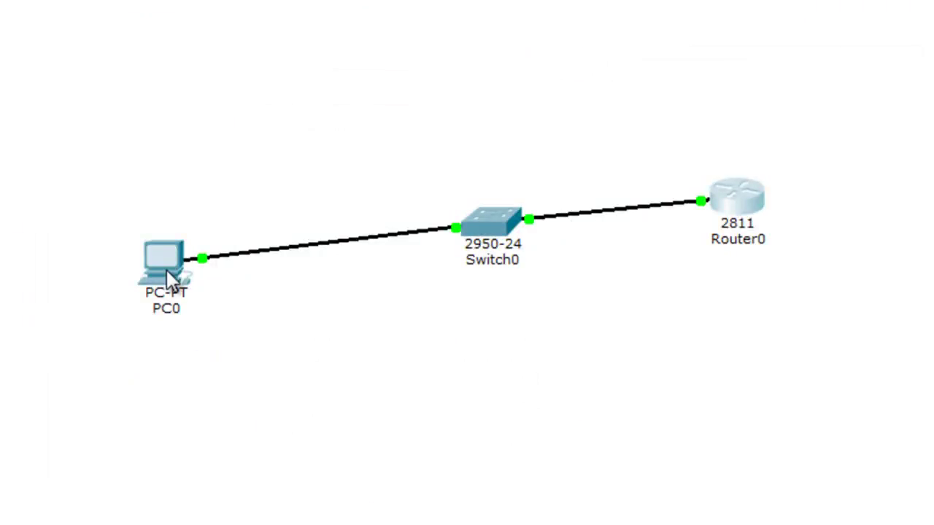
Give PC0 static IP 192.168.1.100, mask 255.255.255.0 and gateway 192.168.1.1.
{"action": "left_click", "coordinate": [166, 270]}
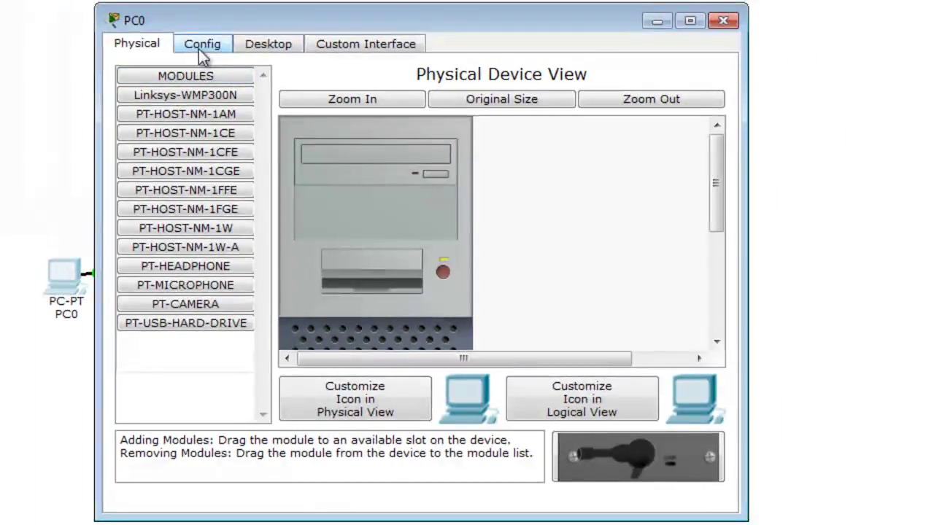
{"action": "left_click", "coordinate": [259, 46]}
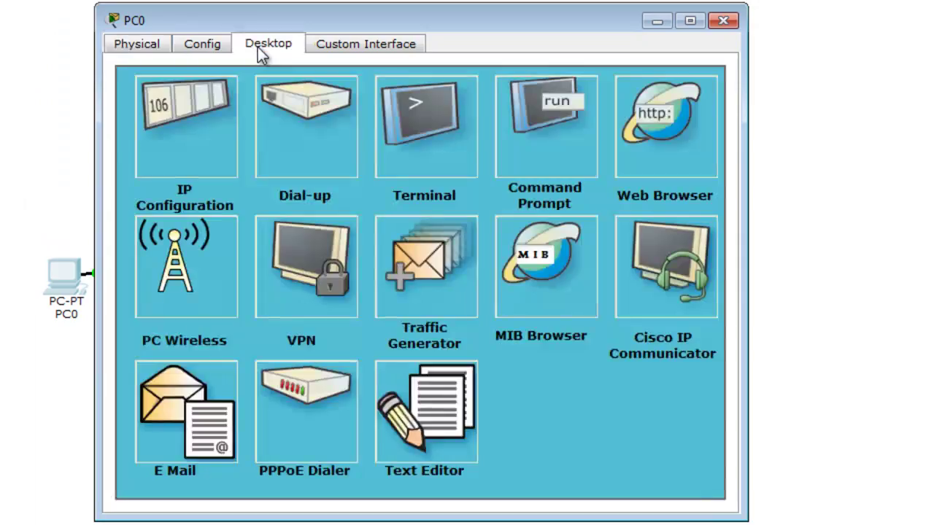
{"action": "left_click", "coordinate": [193, 132]}
{"action": "left_click", "coordinate": [305, 160]}
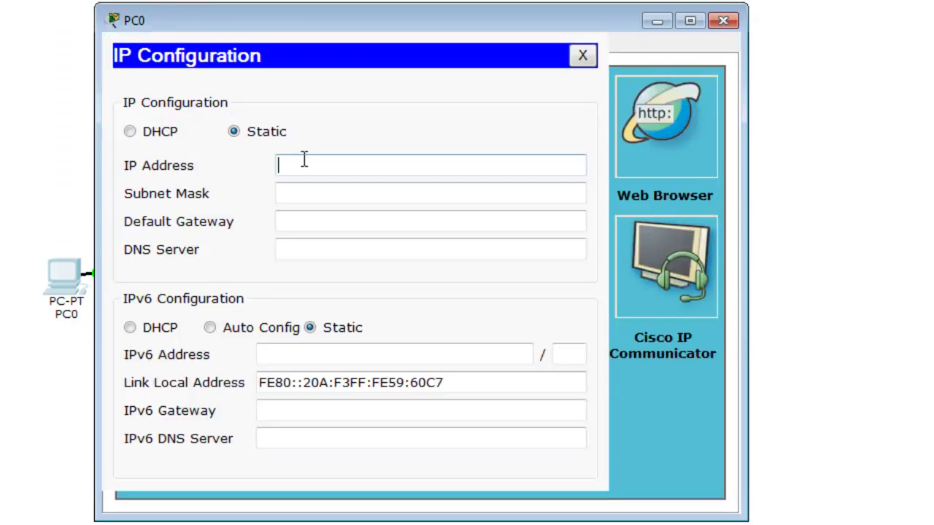
{"action": "type", "text": "192.168.1.100"}
{"action": "left_click", "coordinate": [302, 188]}
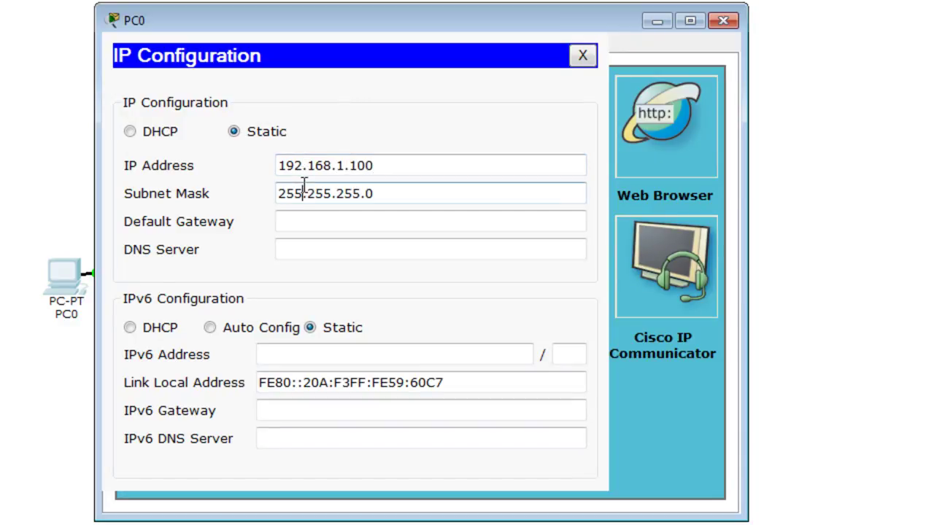
{"action": "left_click", "coordinate": [316, 228]}
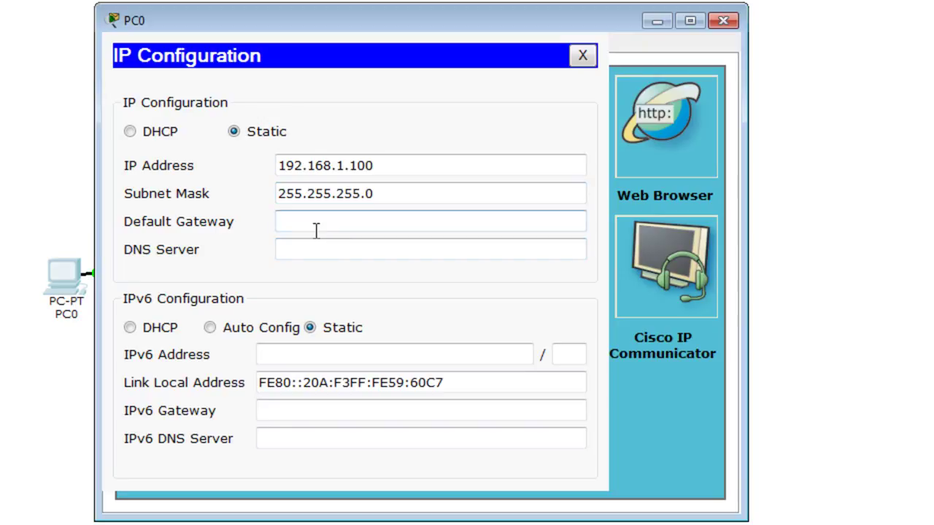
{"action": "type", "text": "192.168.1.1"}
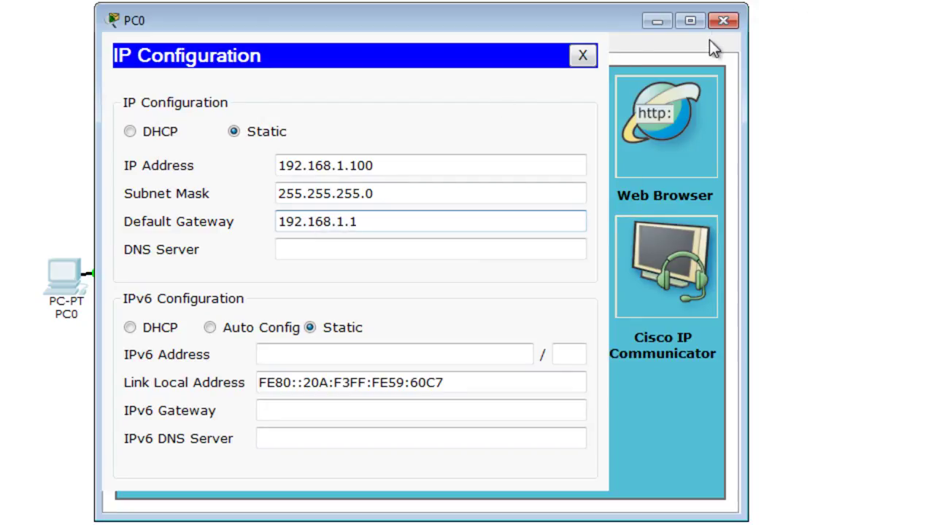
{"action": "left_click", "coordinate": [722, 22]}
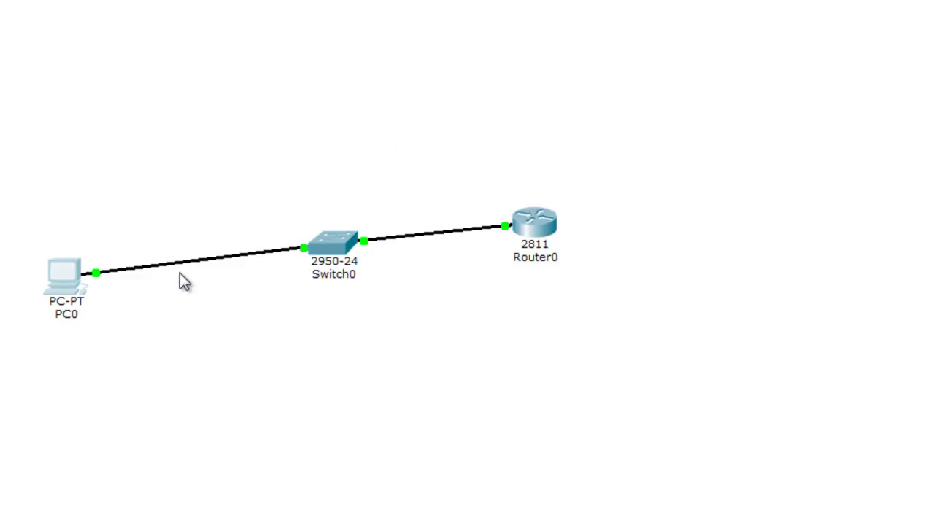
Telnet from PC0's command prompt to 192.168.1.1 and log in with the vty password.
{"action": "left_click", "coordinate": [48, 274]}
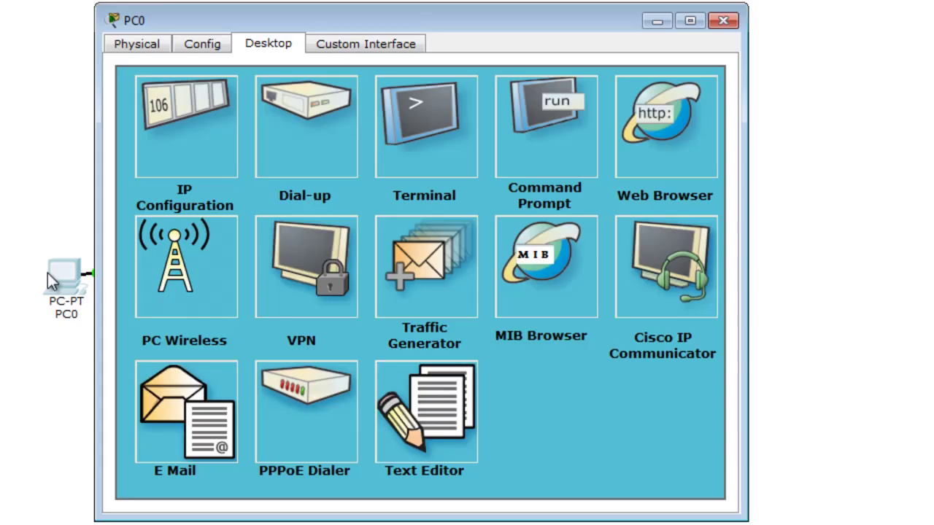
{"action": "left_click", "coordinate": [570, 125]}
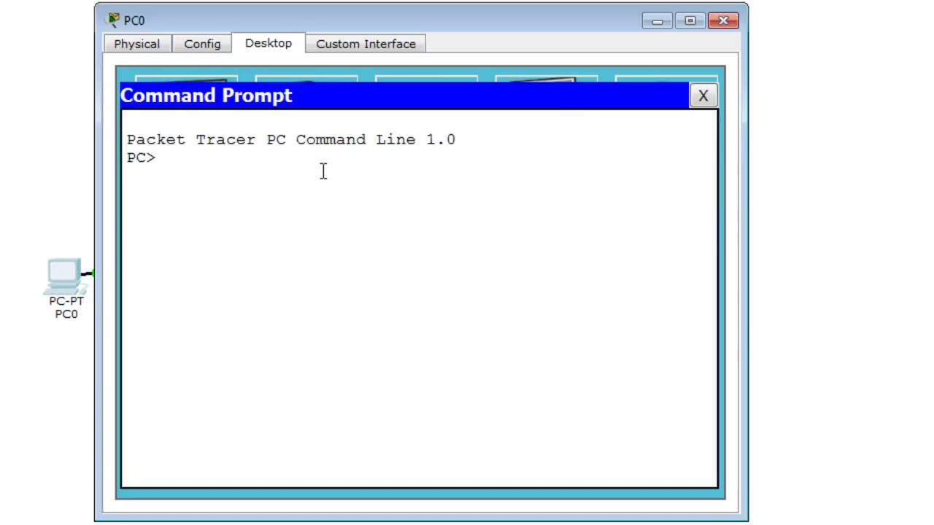
{"action": "type", "text": "telnet"}
{"action": "type", "text": "192"}
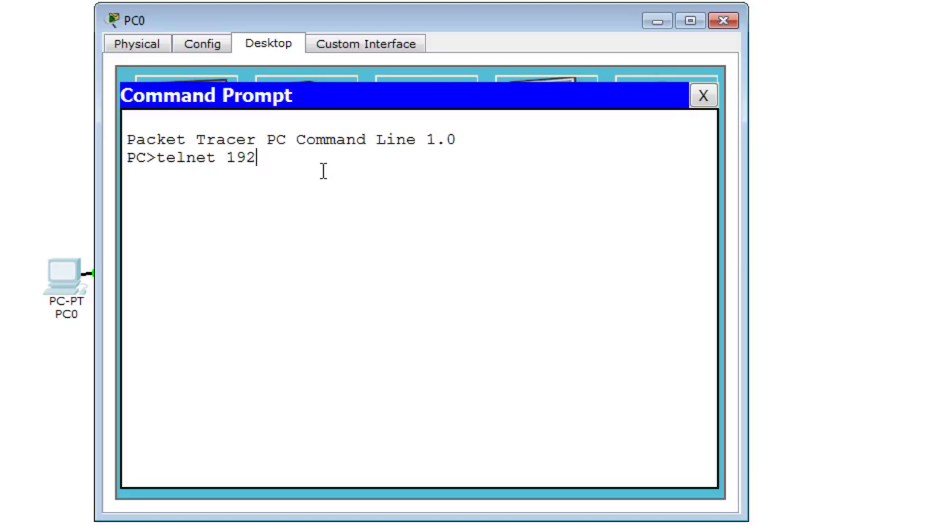
{"action": "type", "text": ".168.1.1"}
{"action": "key", "text": "Return"}
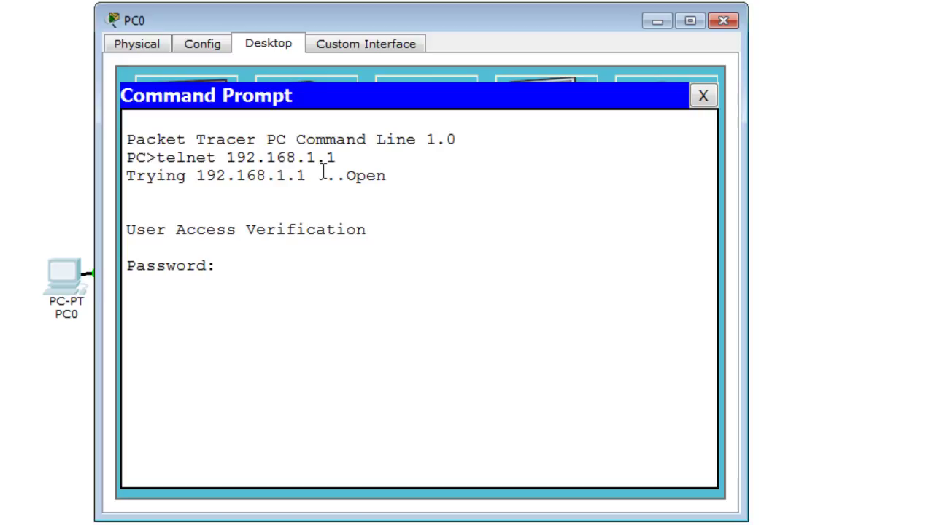
{"action": "key", "text": "Return"}
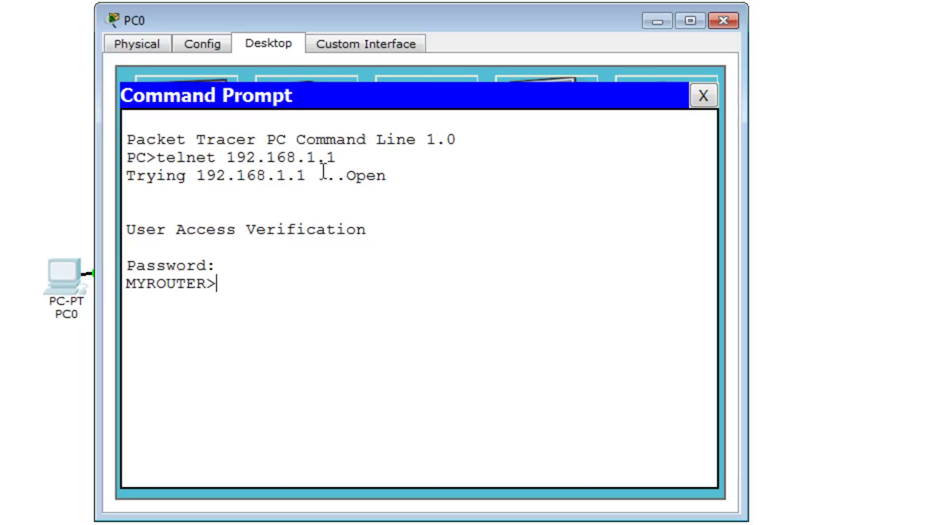
Enter privileged EXEC mode on MYROUTER with the enable password, then close PC0's window.
{"action": "type", "text": "enable"}
{"action": "key", "text": "Return"}
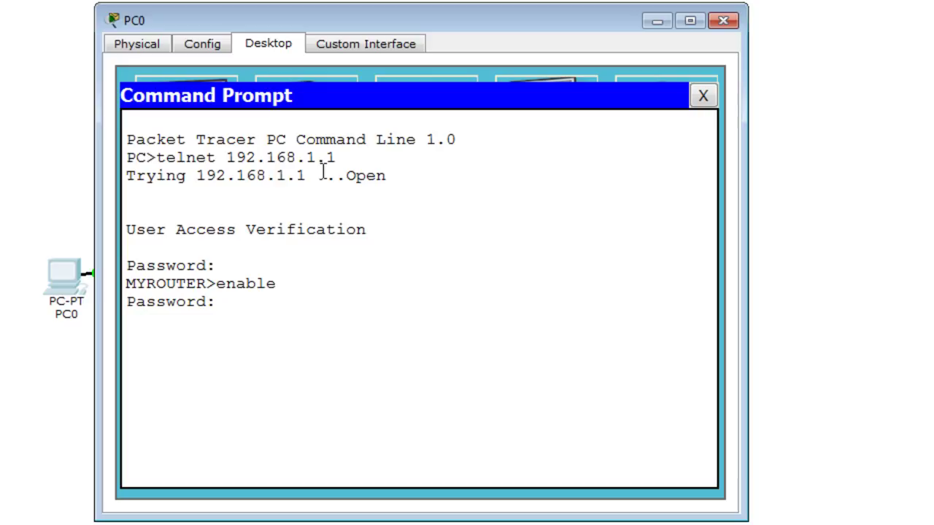
{"action": "key", "text": "Return"}
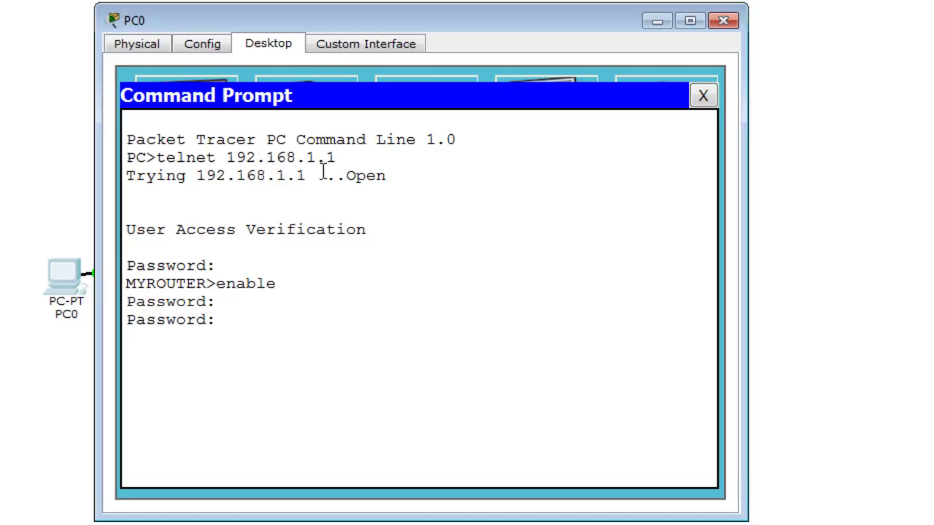
{"action": "key", "text": "Return"}
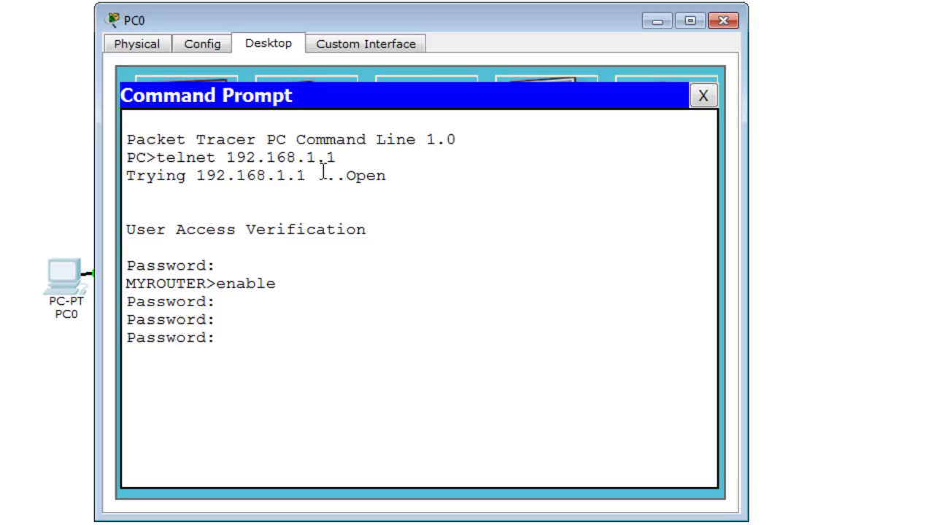
{"action": "key", "text": "Return"}
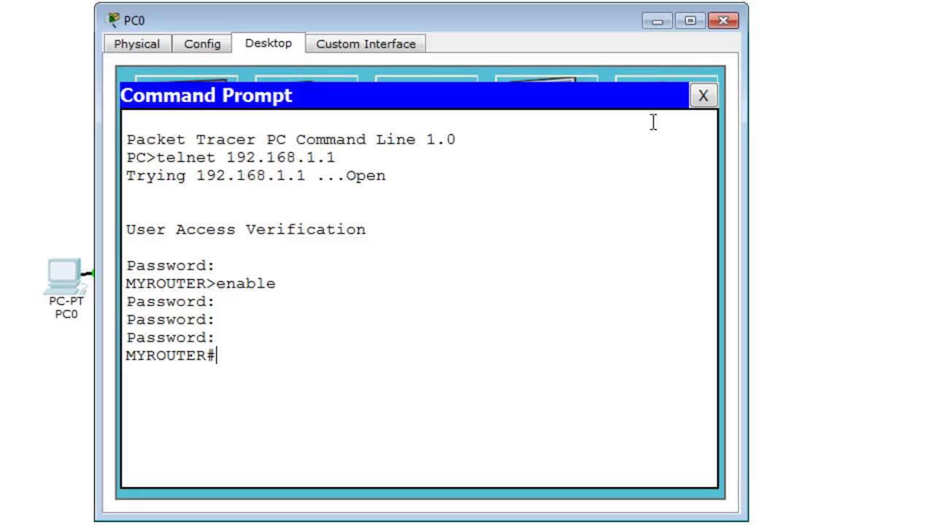
{"action": "left_click", "coordinate": [724, 21]}
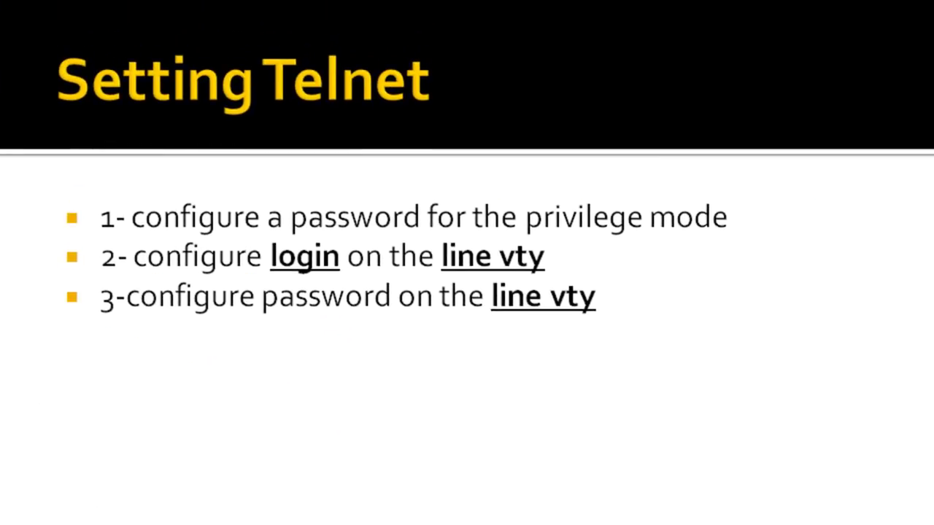
Advance the slideshow to the five-step 'Setting SSH' slide.
{"action": "key", "text": "Right"}
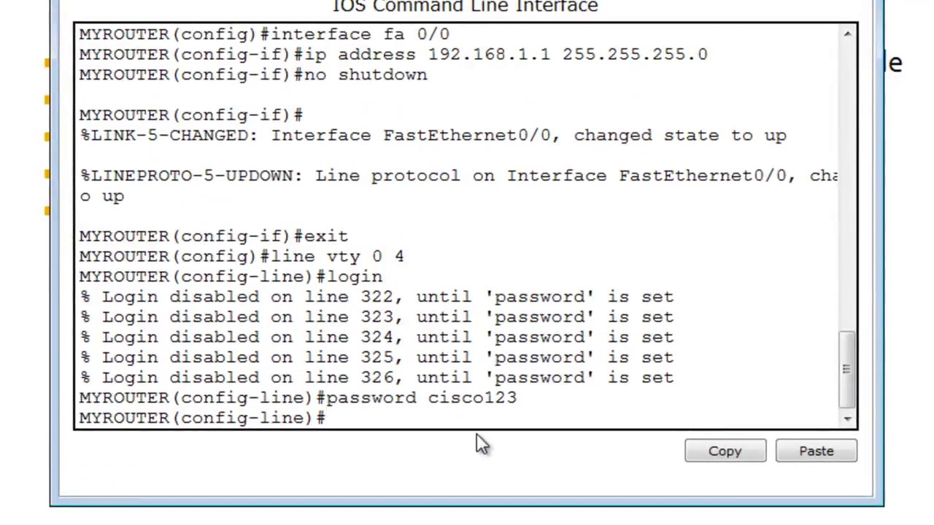
Create a local username with its own password on the router.
{"action": "type", "text": "usernam"}
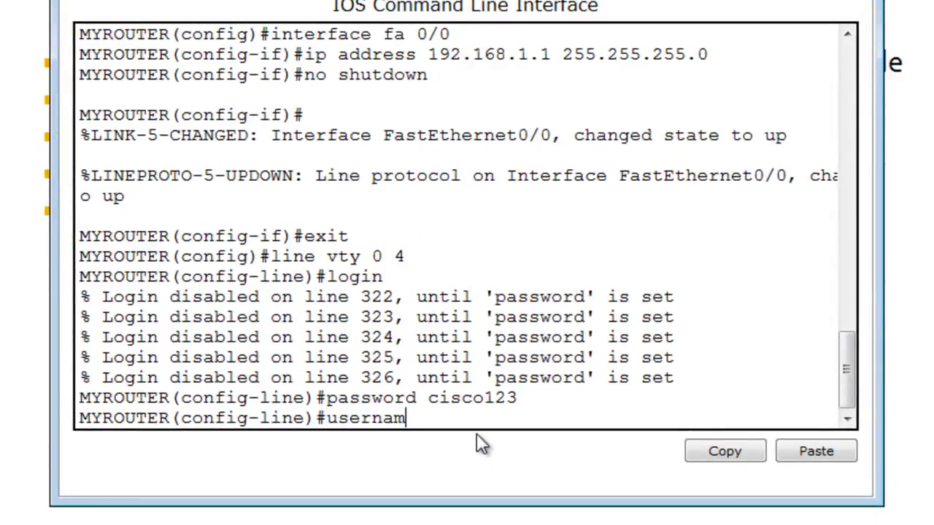
{"action": "type", "text": "e john"}
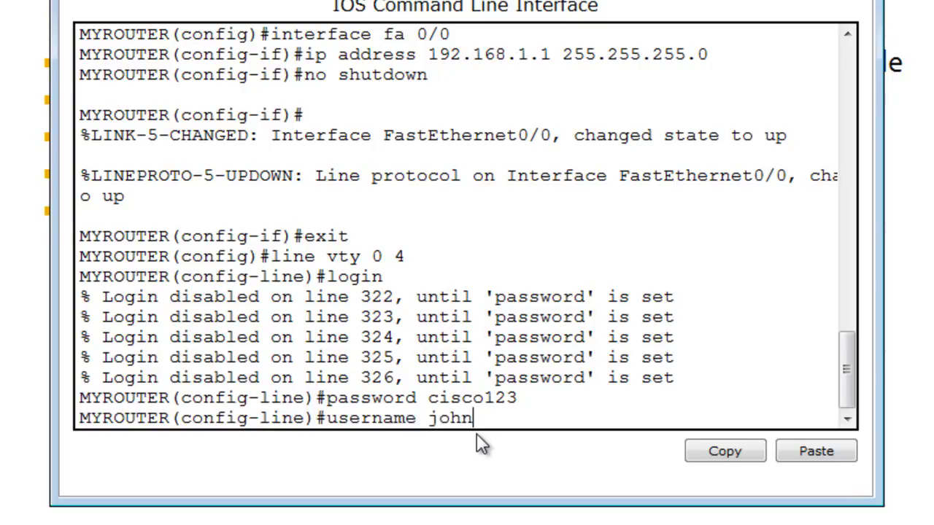
{"action": "type", "text": " pas"}
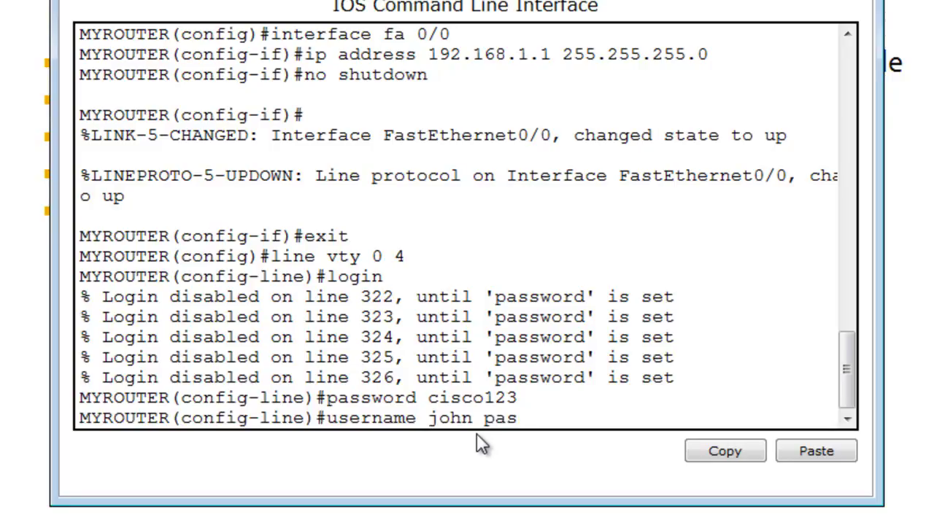
{"action": "type", "text": "sword "}
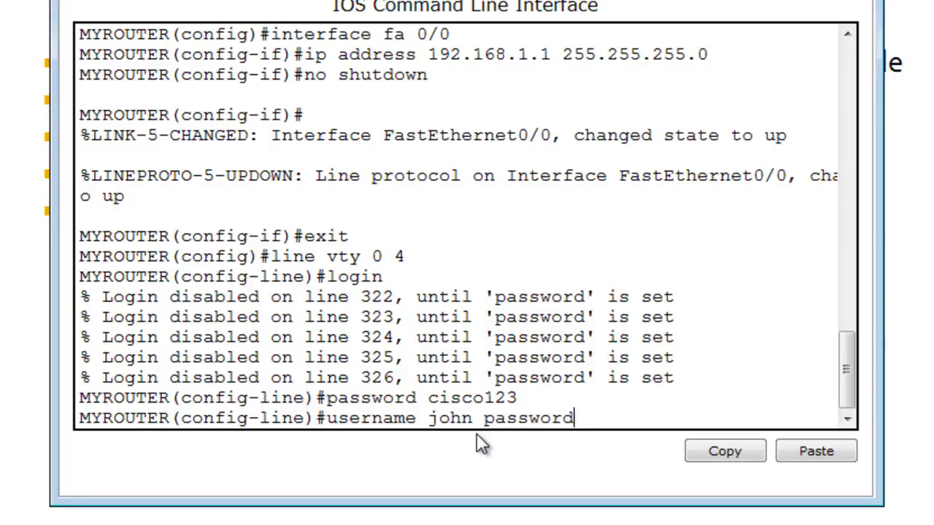
{"action": "type", "text": "cis"}
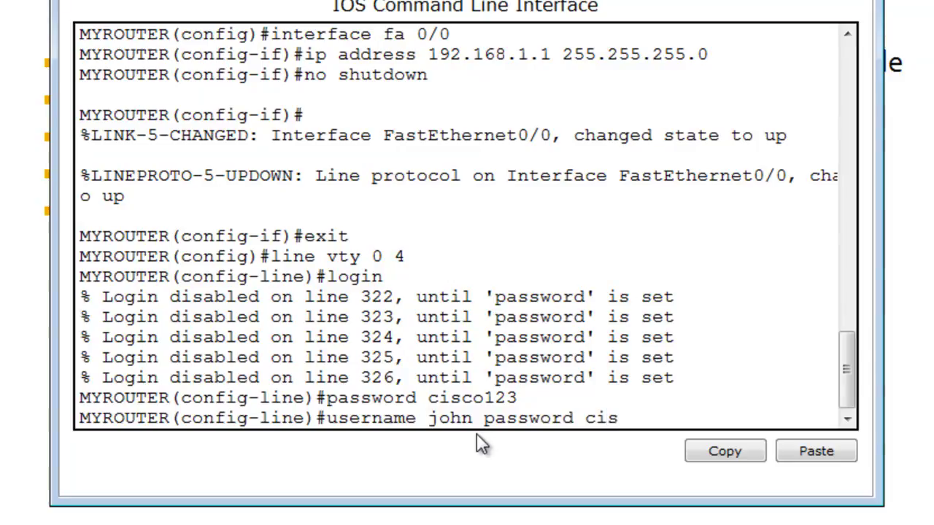
{"action": "type", "text": "co"}
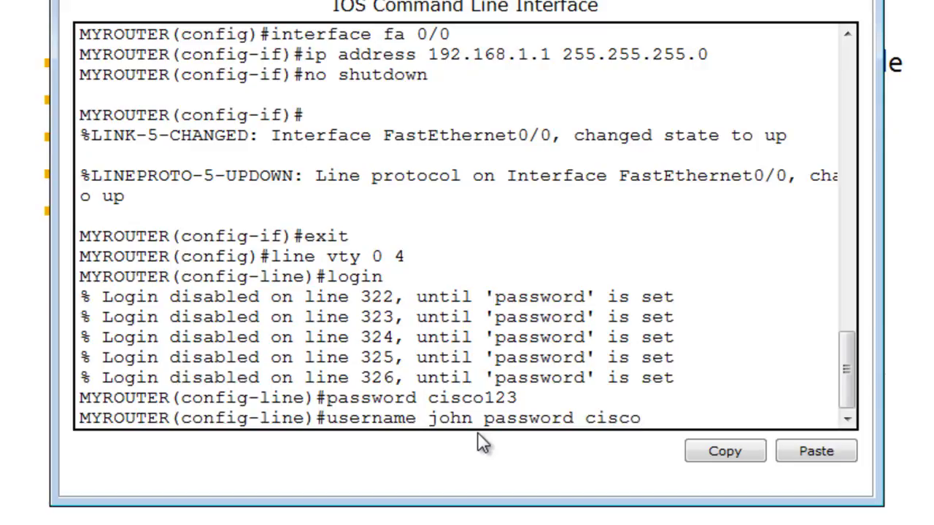
{"action": "type", "text": "pass"}
{"action": "key", "text": "Return"}
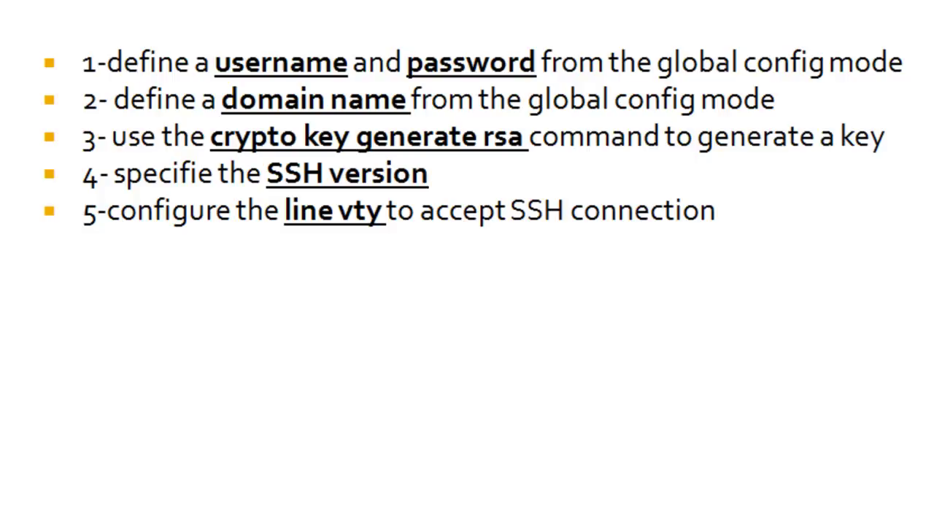
Set the router's IP domain name to mydomain.com.
{"action": "key", "text": "alt+Tab"}
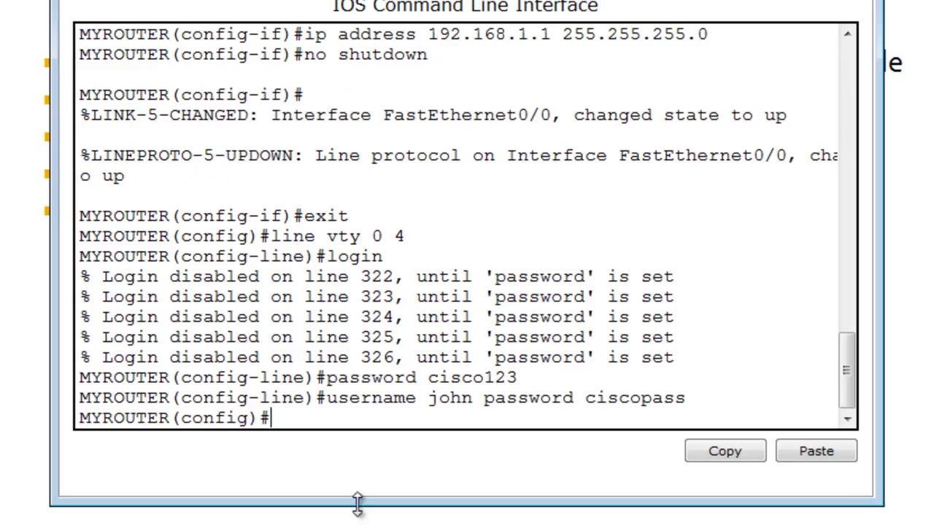
{"action": "type", "text": "ip domai"}
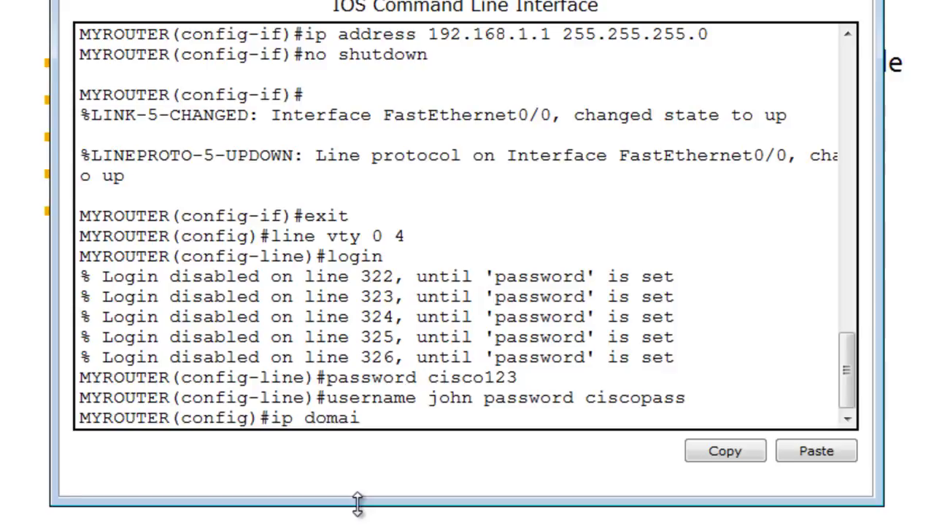
{"action": "type", "text": "n na"}
{"action": "key", "text": "Tab"}
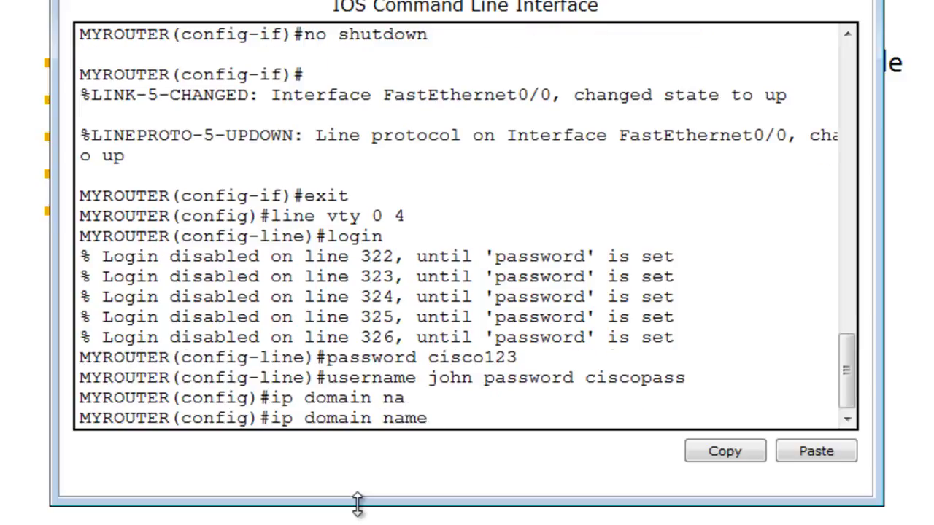
{"action": "type", "text": "mydoma"}
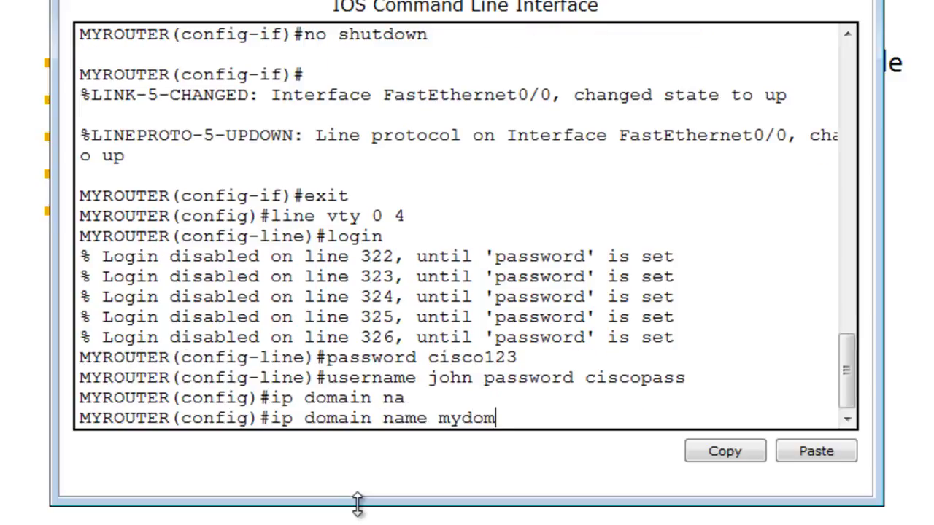
{"action": "type", "text": "in.com"}
{"action": "key", "text": "Return"}
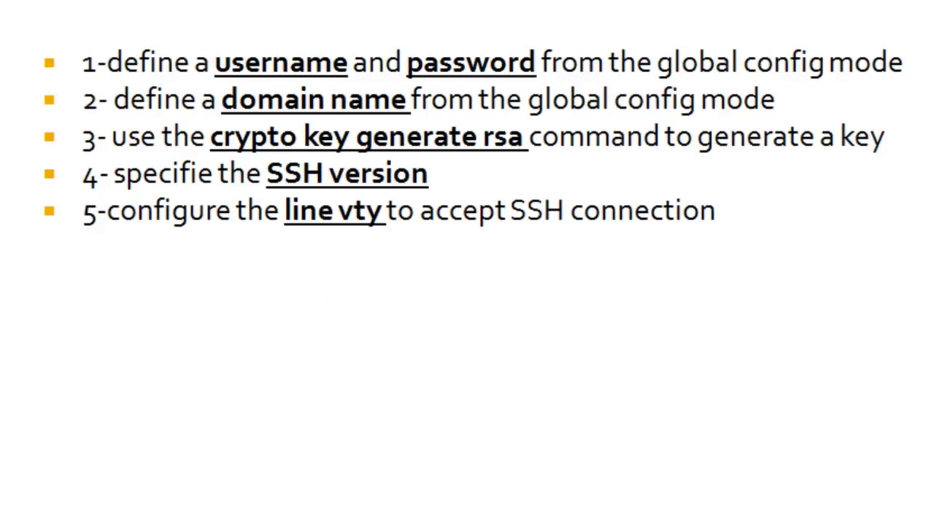
Generate 1024-bit RSA keys on the router with crypto key generate rsa.
{"action": "key", "text": "alt+Tab"}
{"action": "type", "text": "cry"}
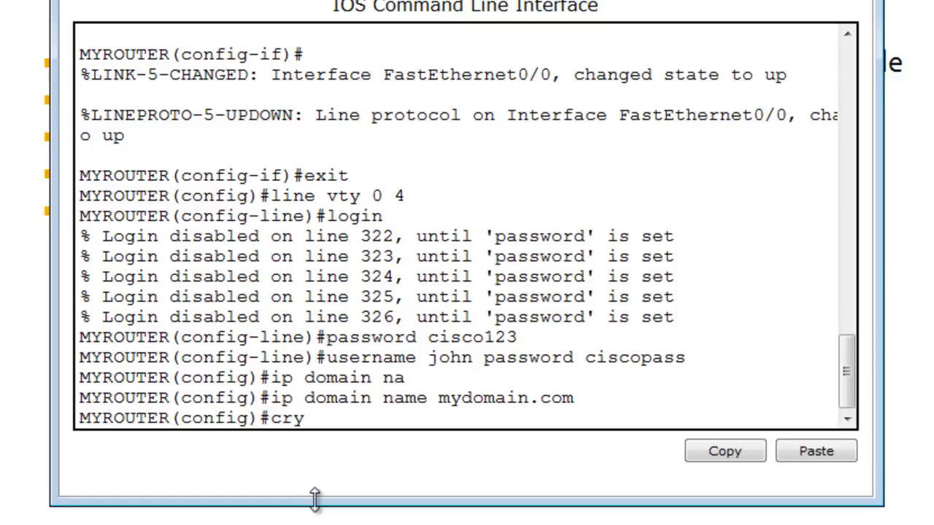
{"action": "type", "text": "pto key"}
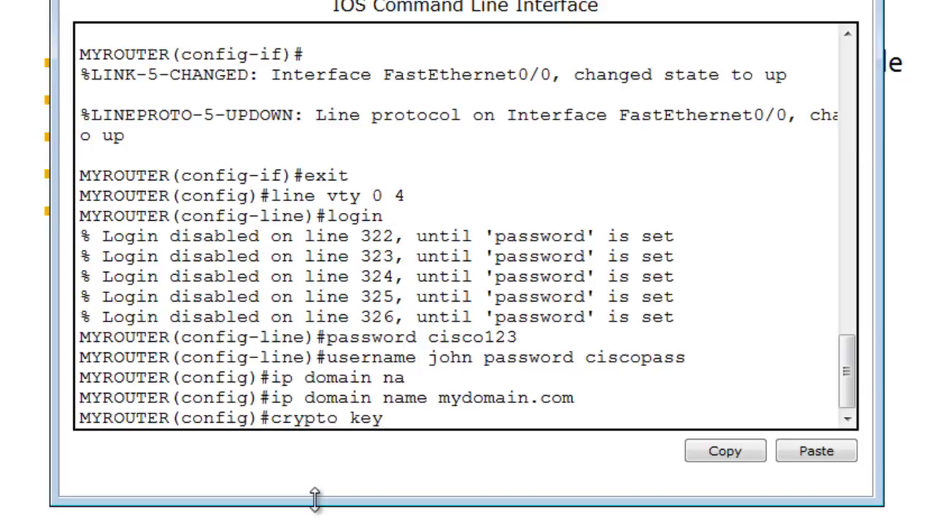
{"action": "type", "text": " ge"}
{"action": "key", "text": "Tab"}
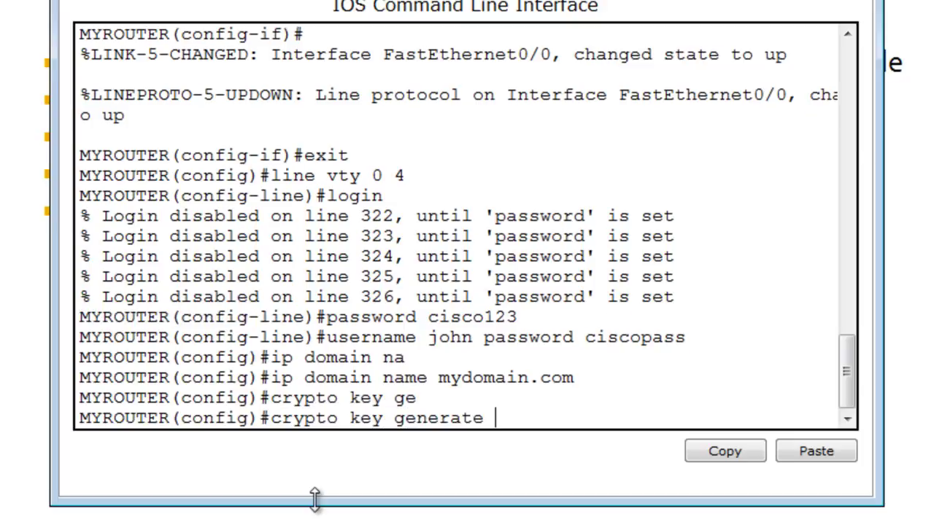
{"action": "type", "text": "rsa"}
{"action": "key", "text": "Return"}
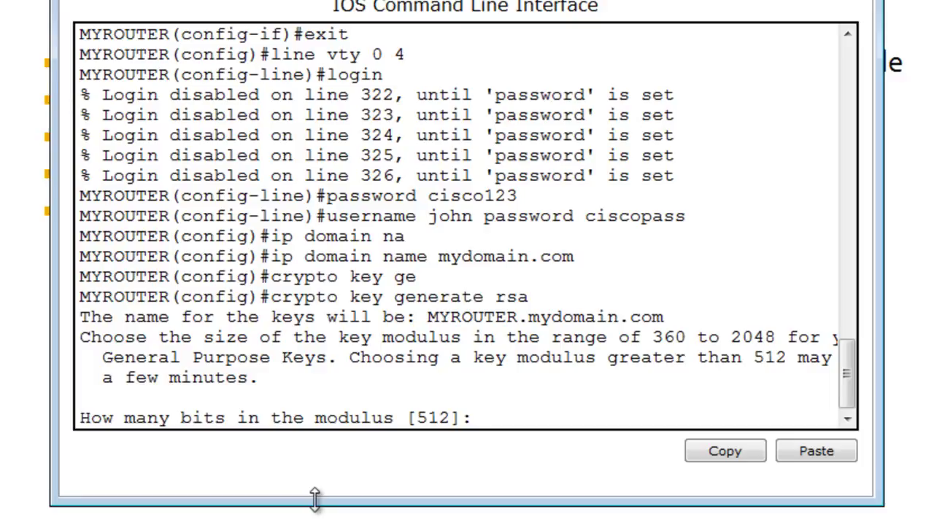
{"action": "type", "text": "10241"}
{"action": "key", "text": "BackSpace"}
{"action": "key", "text": "Return"}
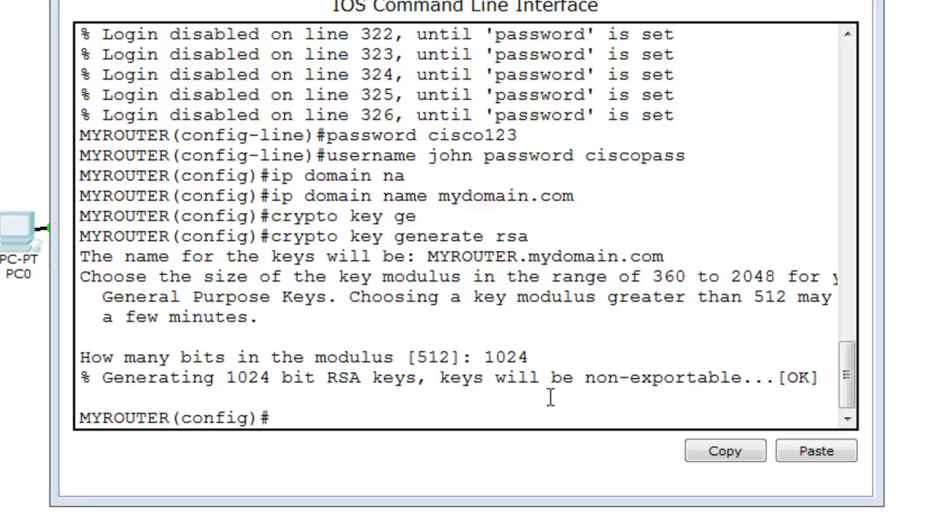
Enable SSH version 2 on the router.
{"action": "type", "text": "ip ss"}
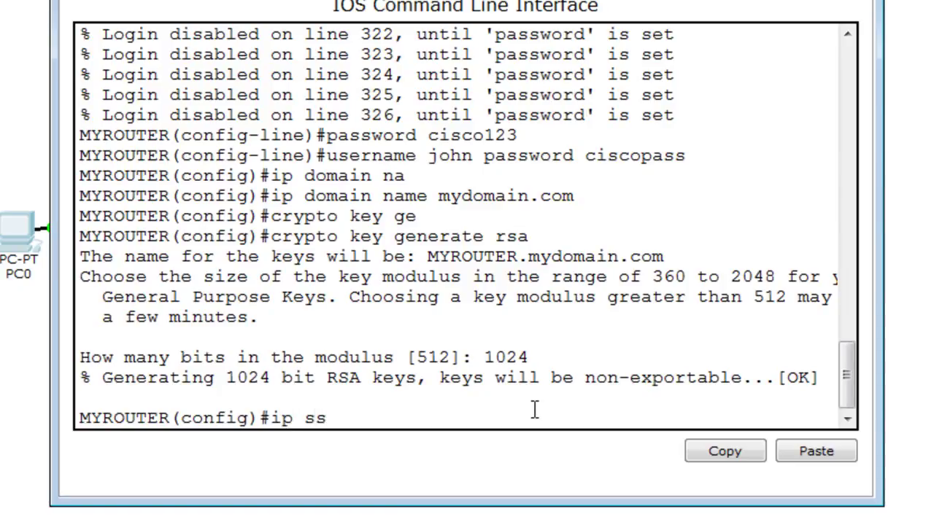
{"action": "type", "text": "h ver"}
{"action": "key", "text": "Tab"}
{"action": "type", "text": "2"}
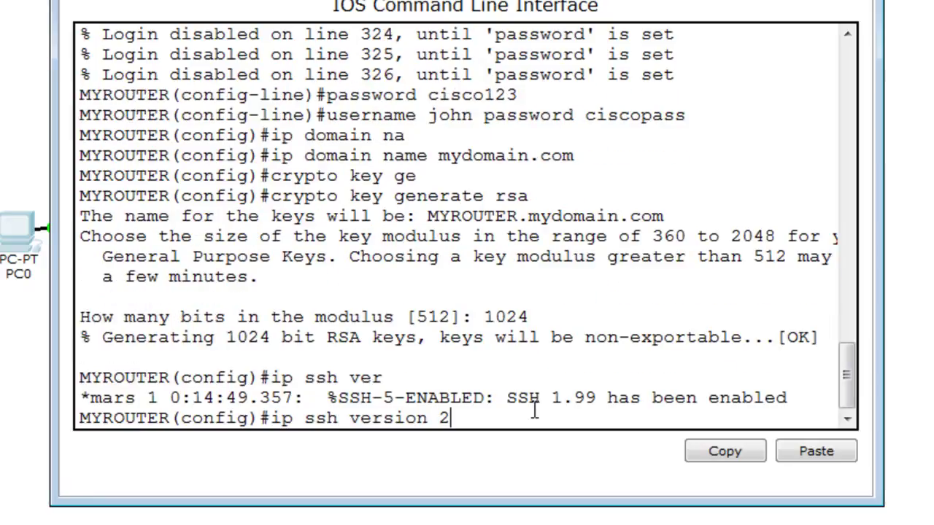
{"action": "key", "text": "Return"}
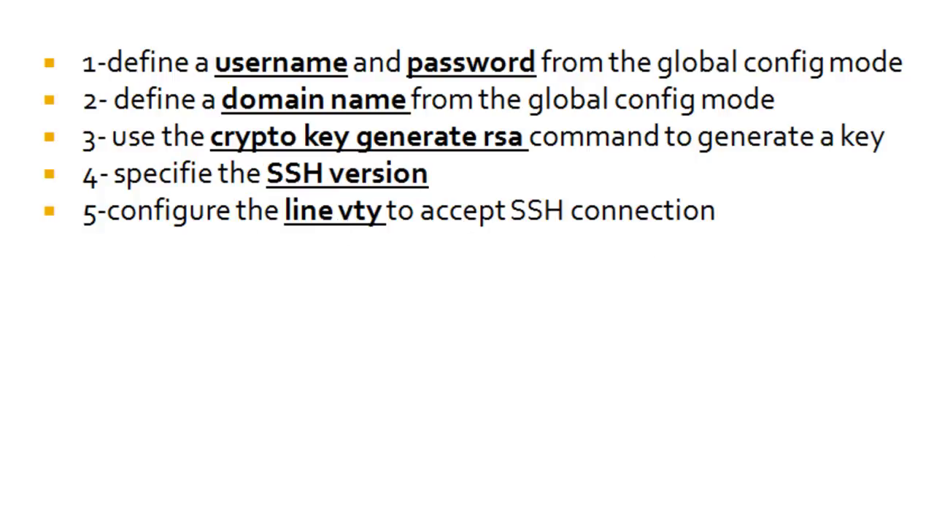
Make vty lines 0 4 authenticate against local accounts with login local.
{"action": "key", "text": "alt+Tab"}
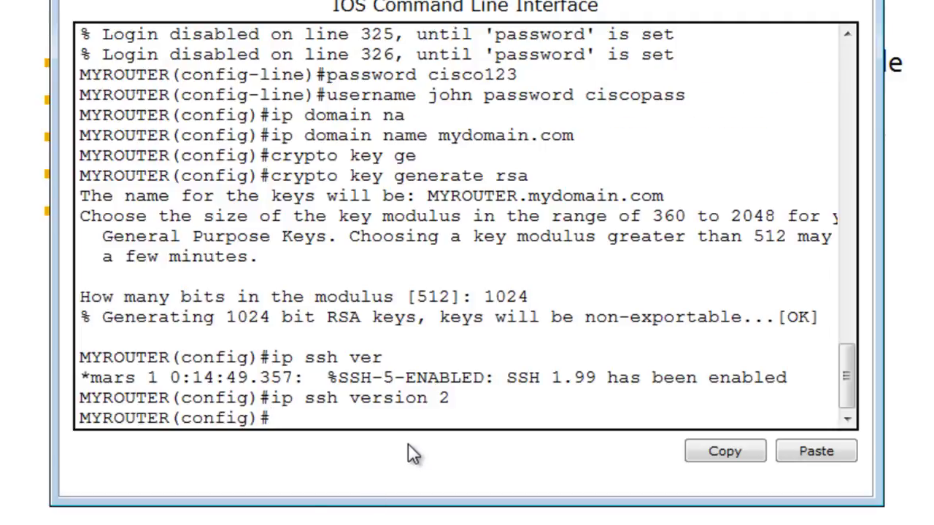
{"action": "type", "text": "line vty"}
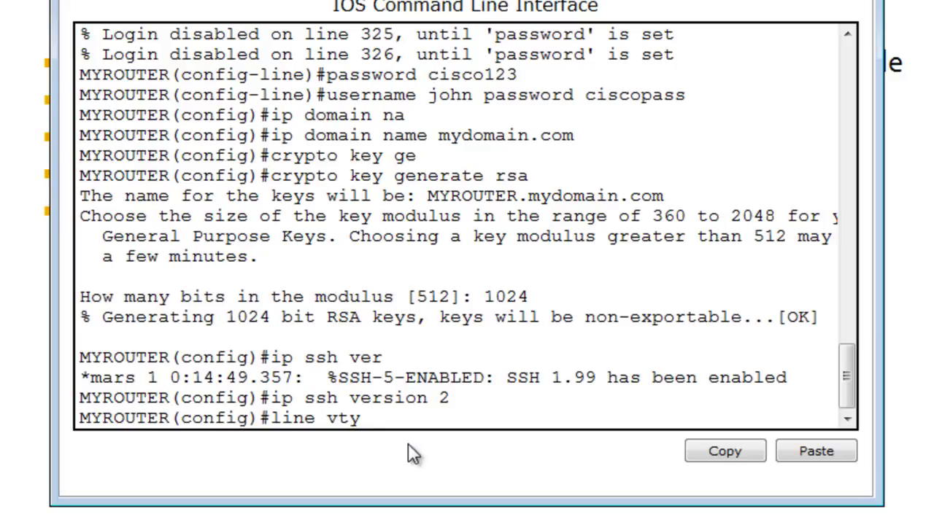
{"action": "type", "text": " 0 4"}
{"action": "key", "text": "Return"}
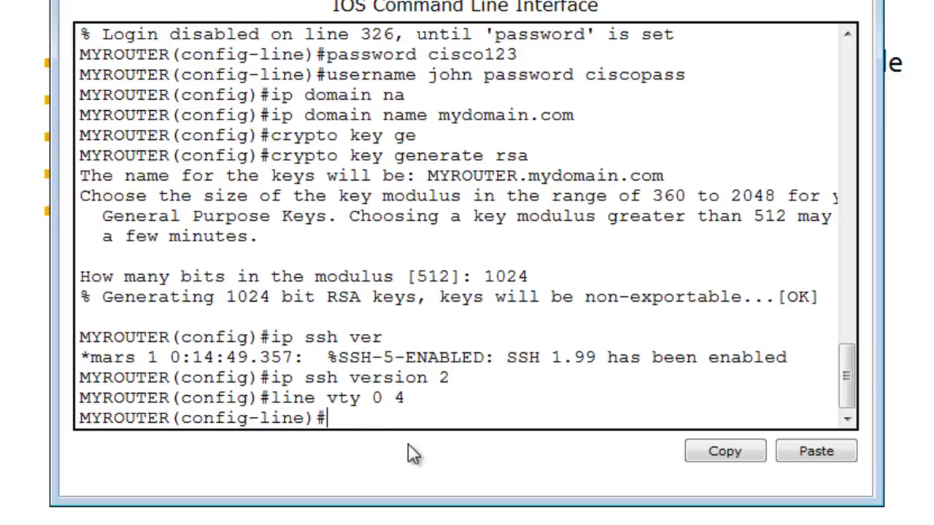
{"action": "type", "text": "loghin"}
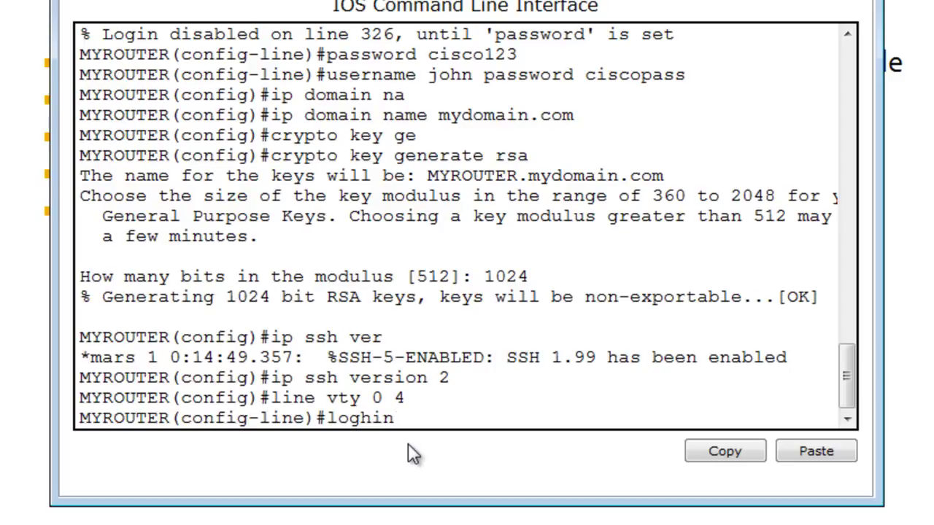
{"action": "key", "text": "BackSpace"}
{"action": "key", "text": "BackSpace"}
{"action": "key", "text": "BackSpace"}
{"action": "type", "text": "in"}
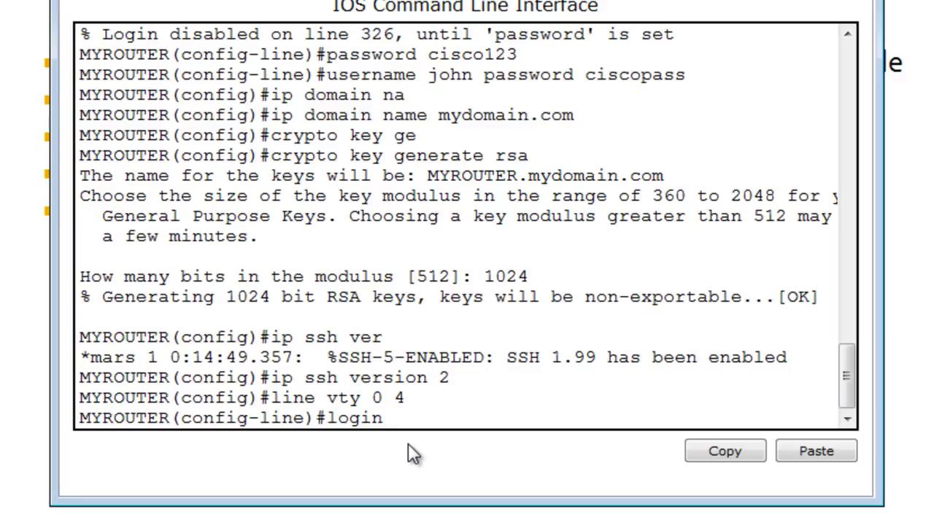
{"action": "type", "text": "local"}
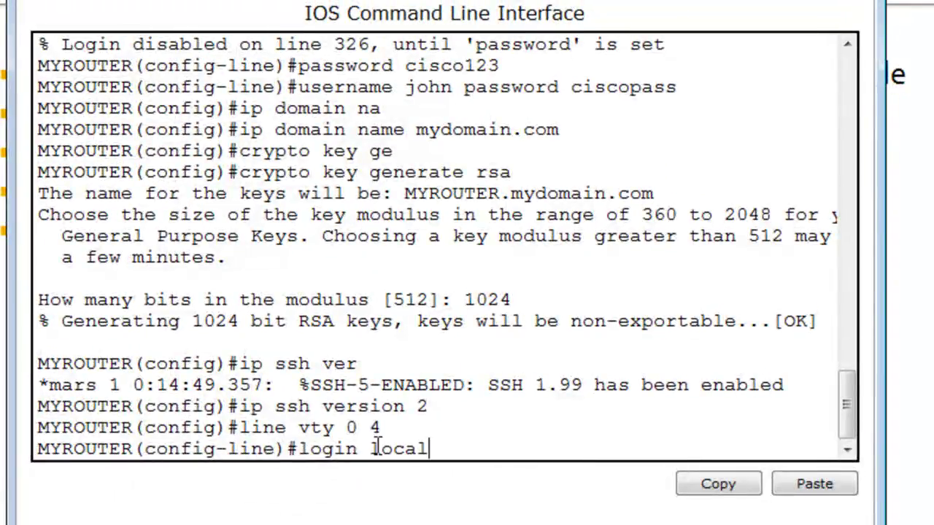
{"action": "scroll", "coordinate": [465, 162], "scroll_direction": "up", "scroll_amount": 5}
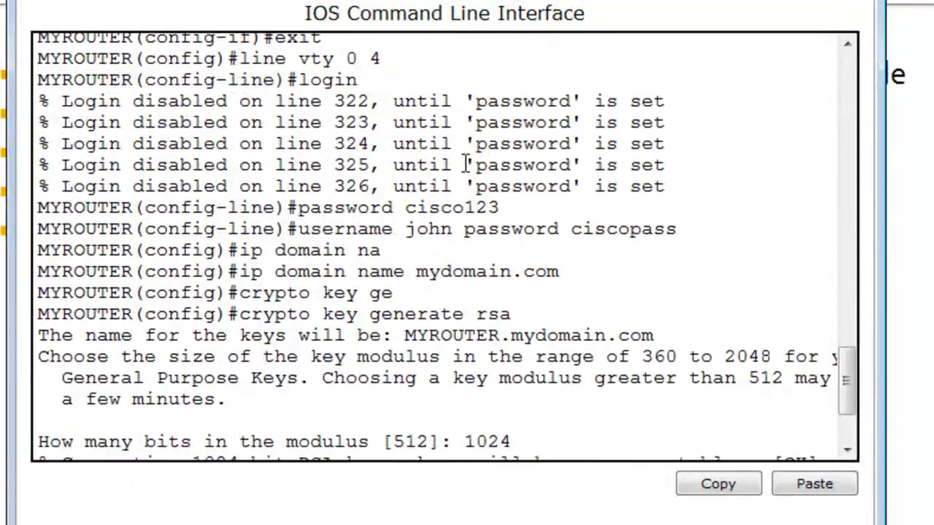
{"action": "scroll", "coordinate": [464, 162], "scroll_direction": "down", "scroll_amount": 5}
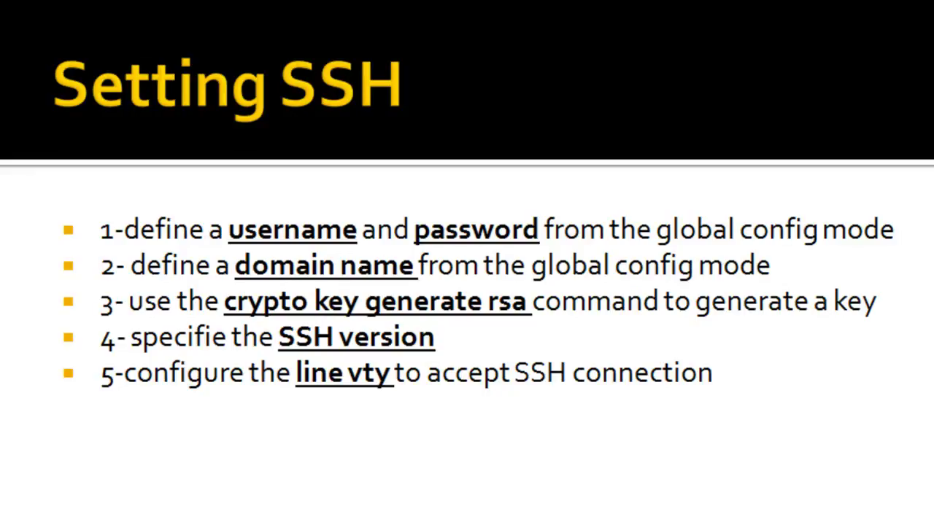
Advance the slideshow to the 'Start SSH session' syntax slide.
{"action": "key", "text": "Right"}
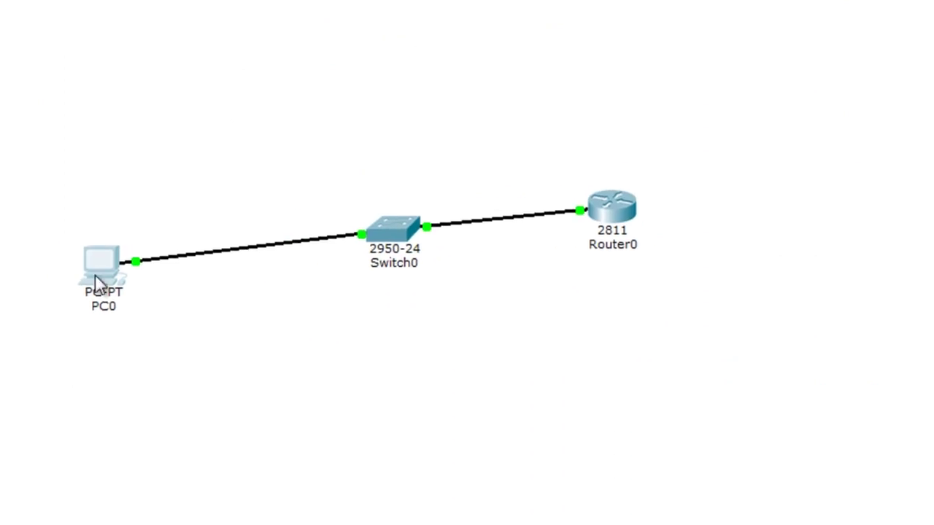
Log out of PC0's old telnet session to the router.
{"action": "left_click", "coordinate": [95, 270]}
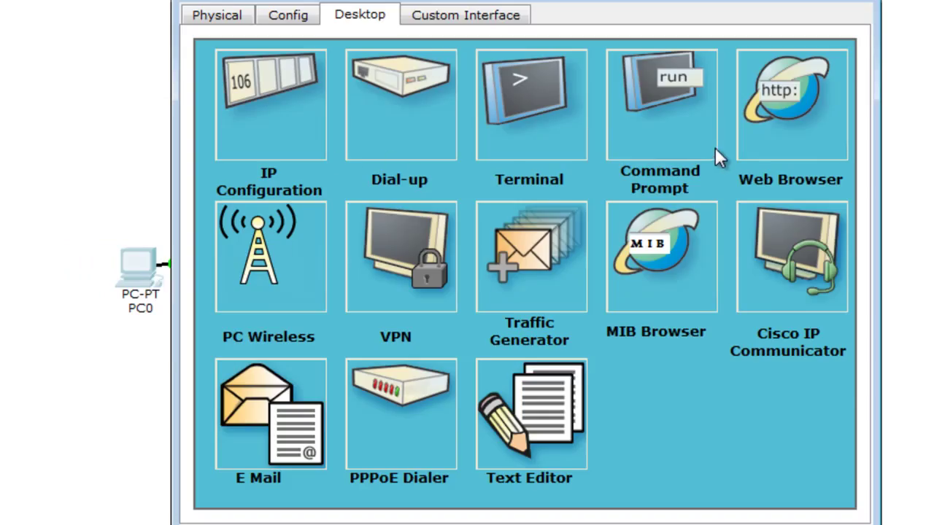
{"action": "left_click", "coordinate": [714, 148]}
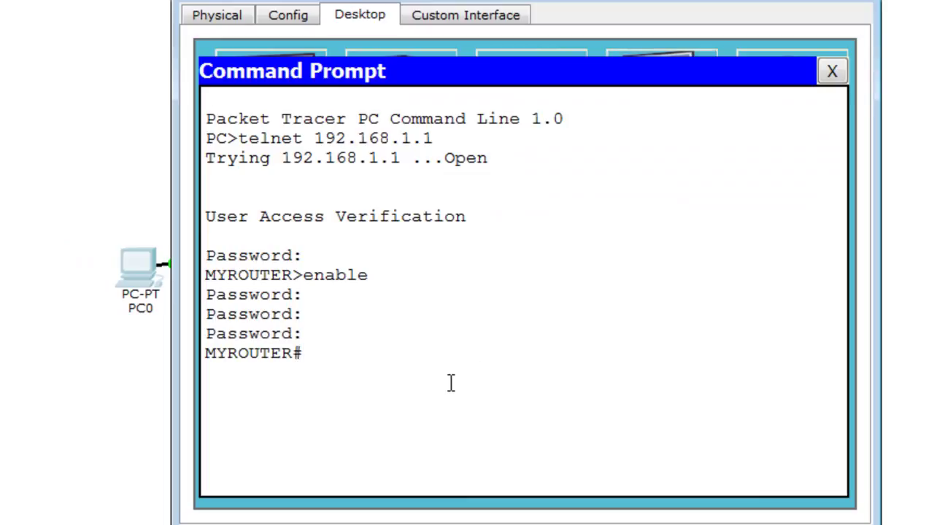
{"action": "type", "text": "logout"}
{"action": "key", "text": "Return"}
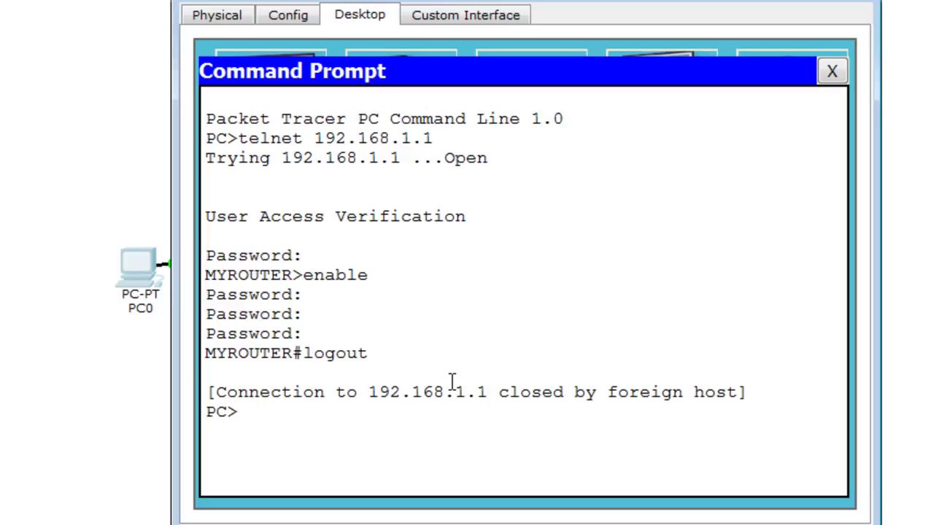
SSH from PC0 to 192.168.1.1 as the local user and log in with that user's password.
{"action": "type", "text": "ssh -l 192.168."}
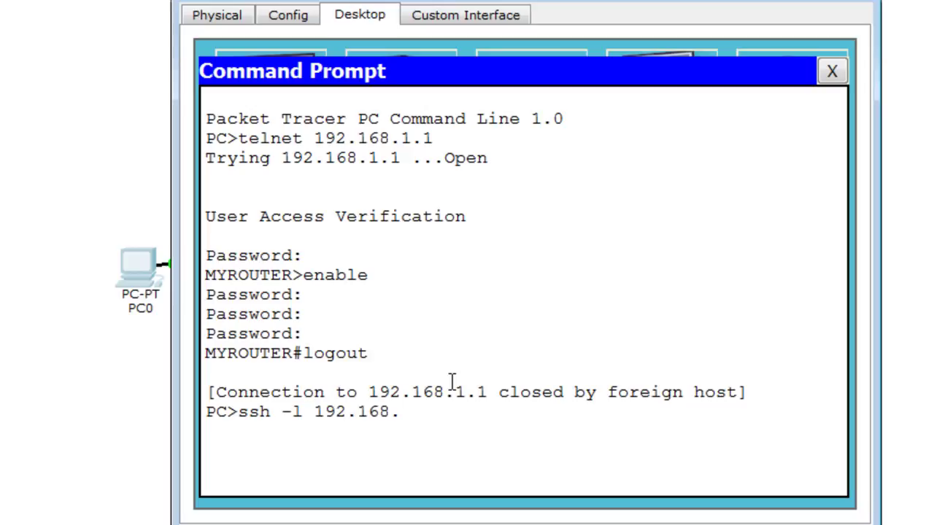
{"action": "type", "text": "1.1"}
{"action": "key", "text": "Return"}
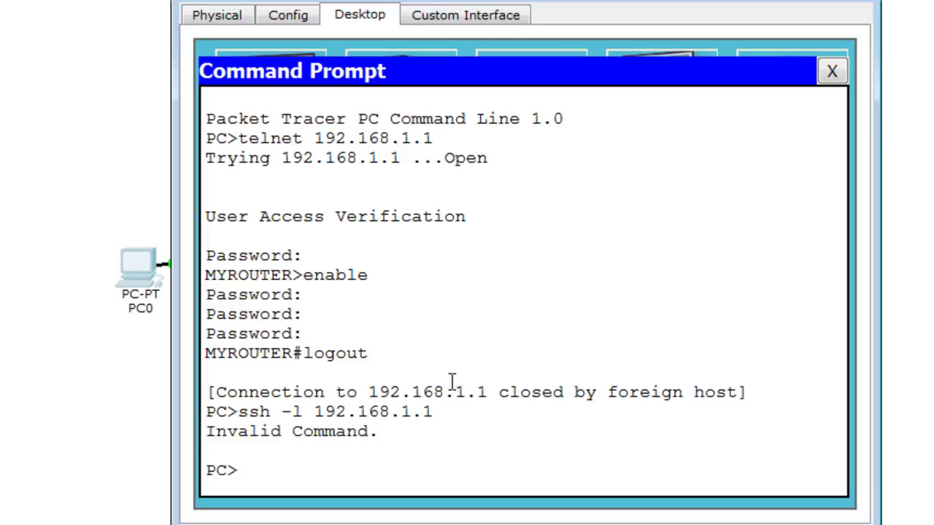
{"action": "key", "text": "Up"}
{"action": "left_click", "coordinate": [314, 469]}
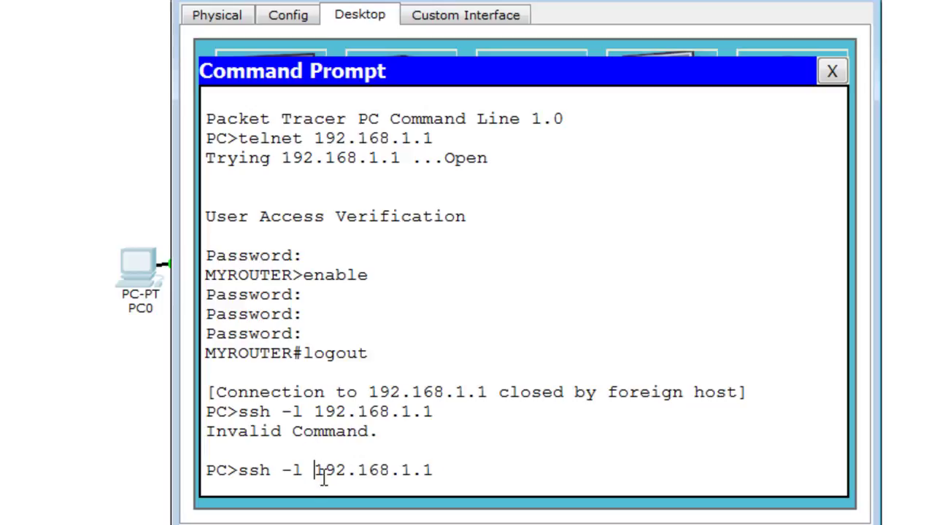
{"action": "key", "text": "Delete"}
{"action": "key", "text": "Delete"}
{"action": "key", "text": "Delete"}
{"action": "key", "text": "Delete"}
{"action": "key", "text": "Delete"}
{"action": "key", "text": "Delete"}
{"action": "key", "text": "Delete"}
{"action": "key", "text": "Delete"}
{"action": "key", "text": "Delete"}
{"action": "key", "text": "Delete"}
{"action": "key", "text": "Delete"}
{"action": "type", "text": "john "}
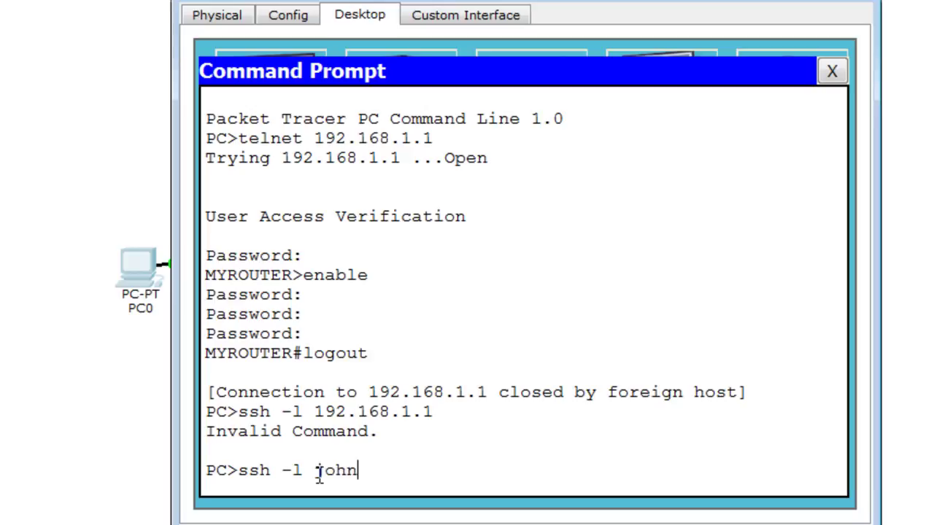
{"action": "type", "text": "192.168.1.1"}
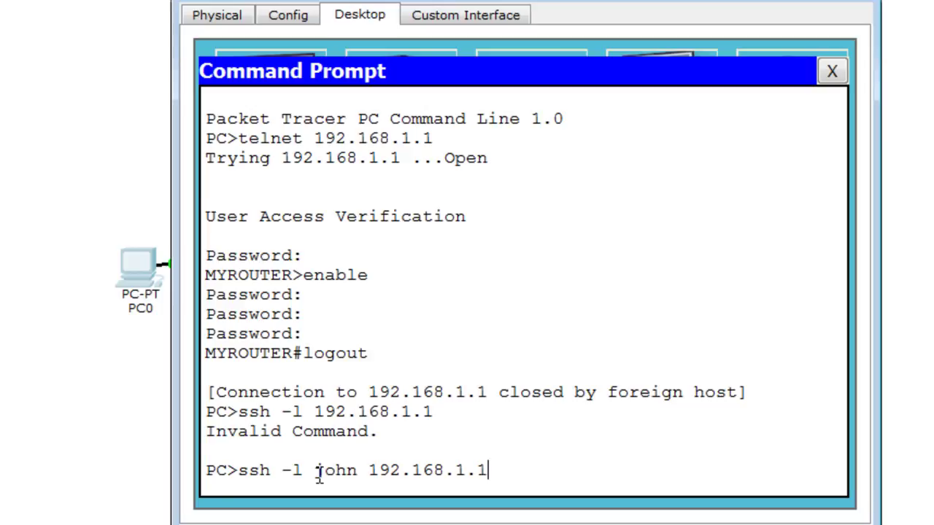
{"action": "key", "text": "Return"}
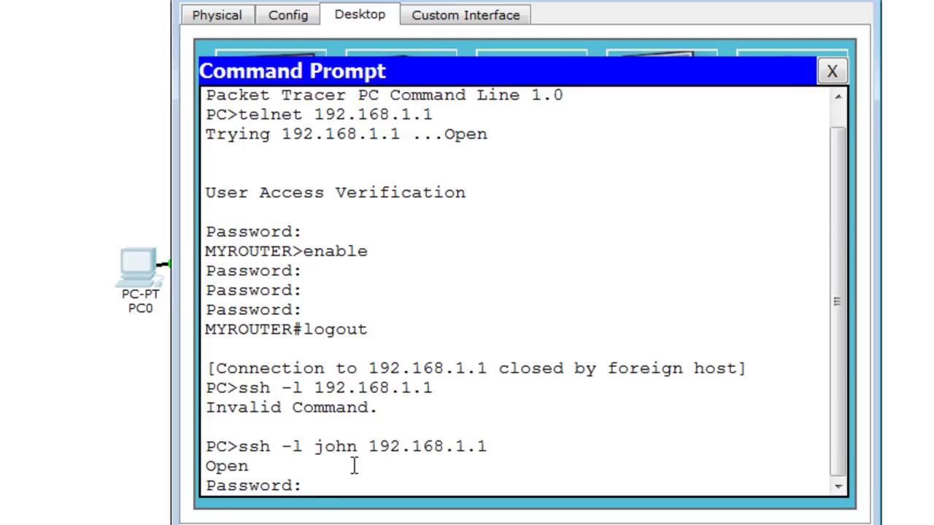
{"action": "key", "text": "Return"}
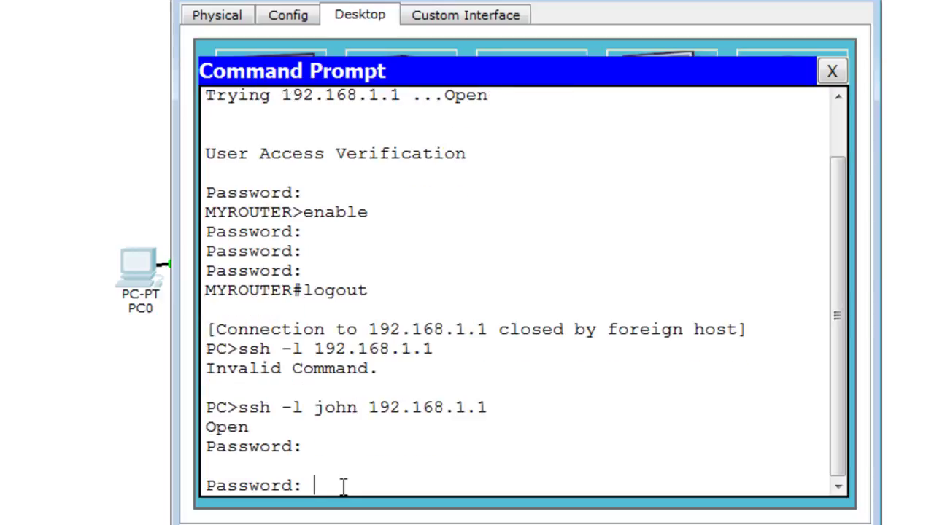
{"action": "key", "text": "Return"}
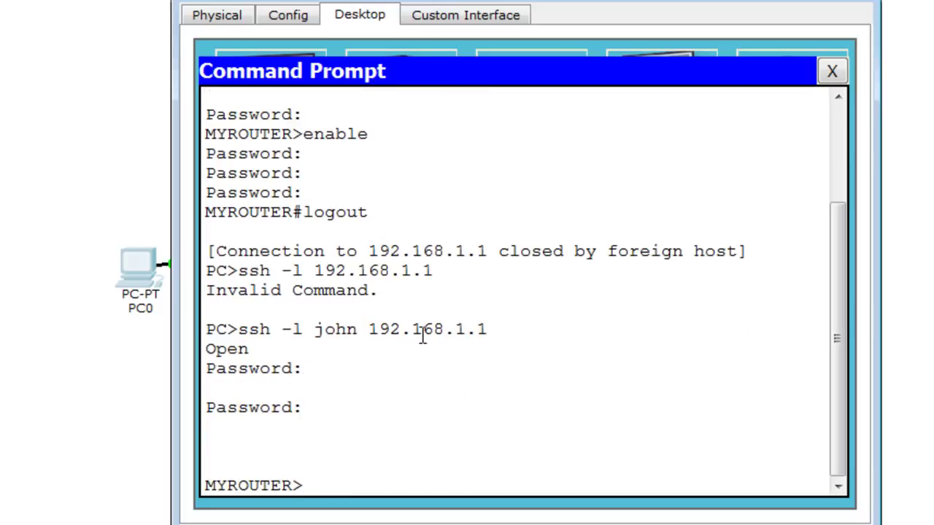
{"action": "scroll", "coordinate": [306, 460], "scroll_direction": "down", "scroll_amount": 1}
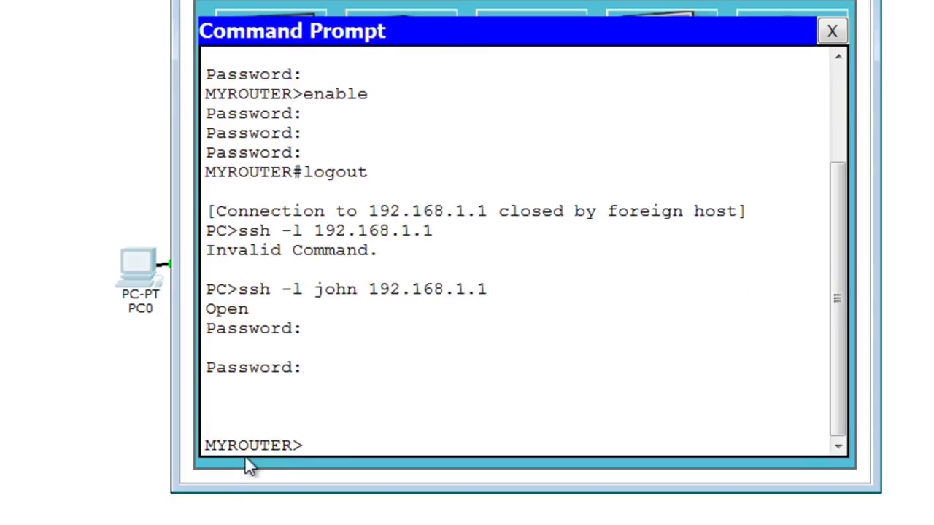